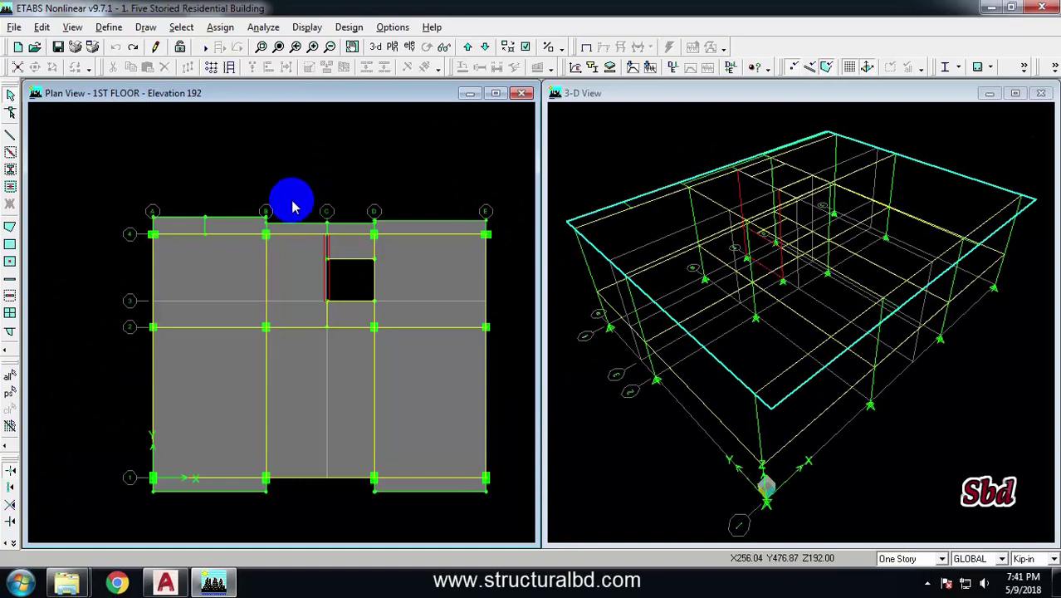
scroll(319, 219, down, 2)
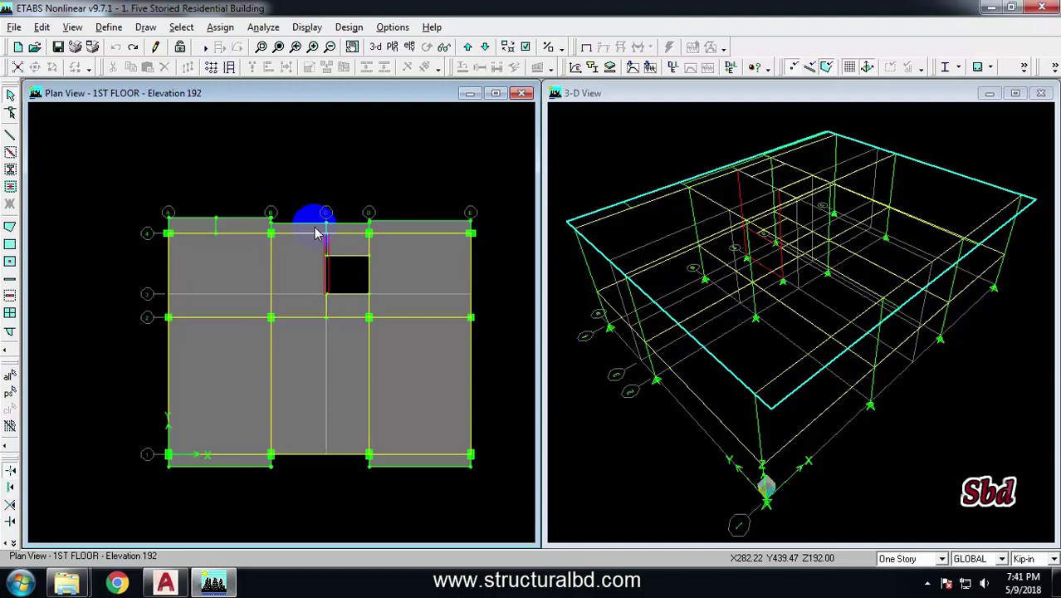
scroll(339, 308, up, 2)
click(352, 264)
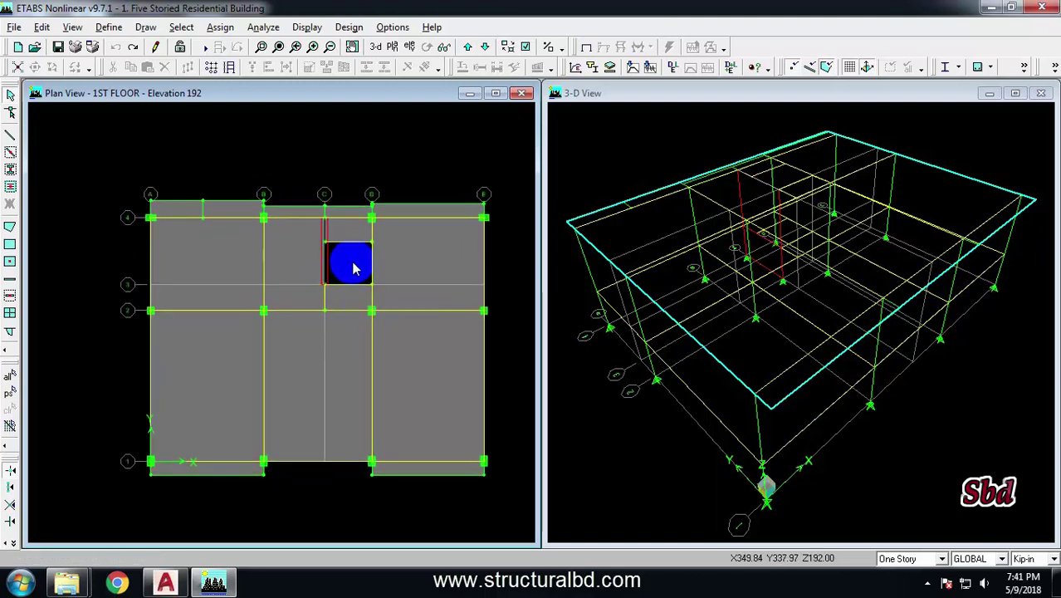
scroll(354, 261, up, 1)
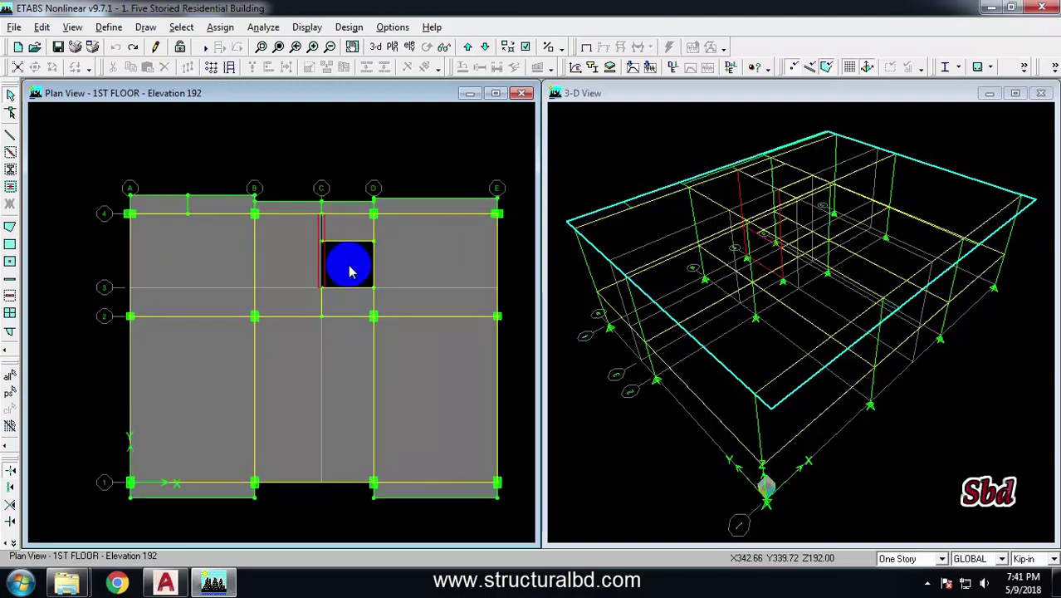
scroll(342, 239, down, 1)
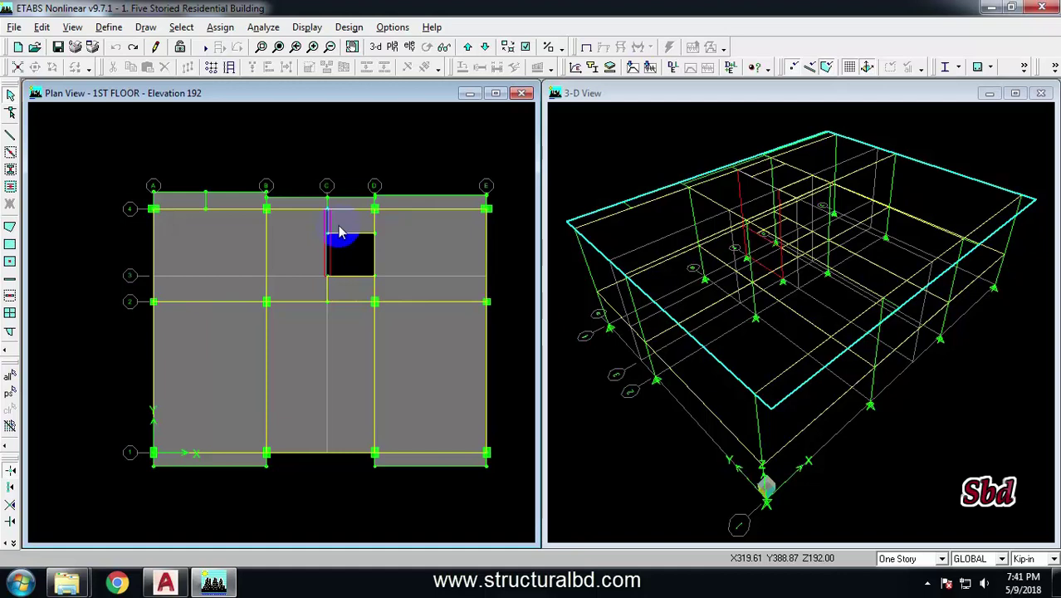
scroll(237, 325, up, 2)
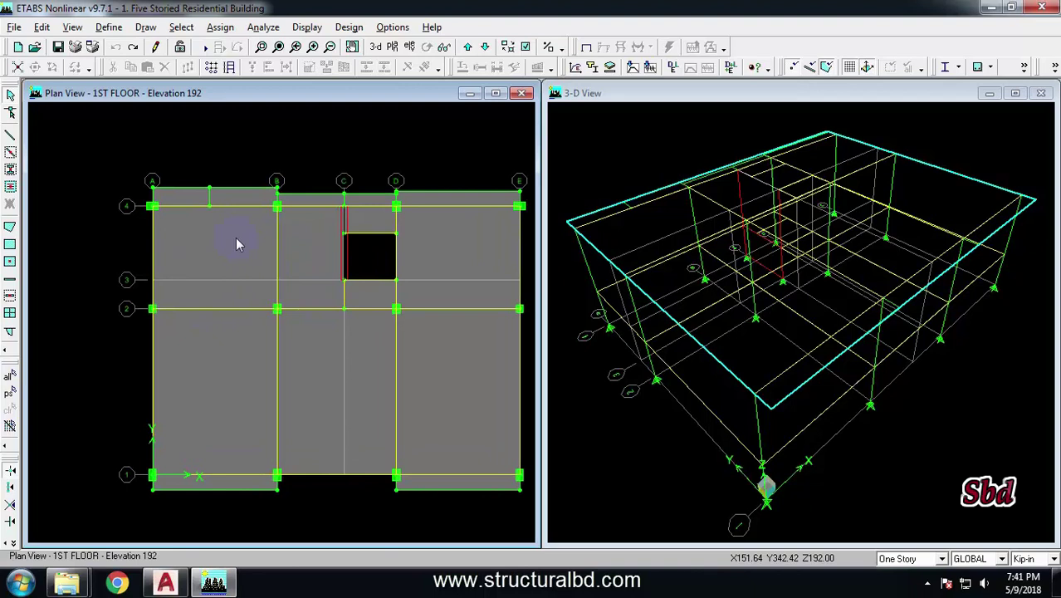
scroll(238, 251, down, 1)
Mesh the first-floor slab panel between grids A–B and 2–4 into 2 by 2 areas.
middle_drag(249, 263, 243, 258)
click(213, 258)
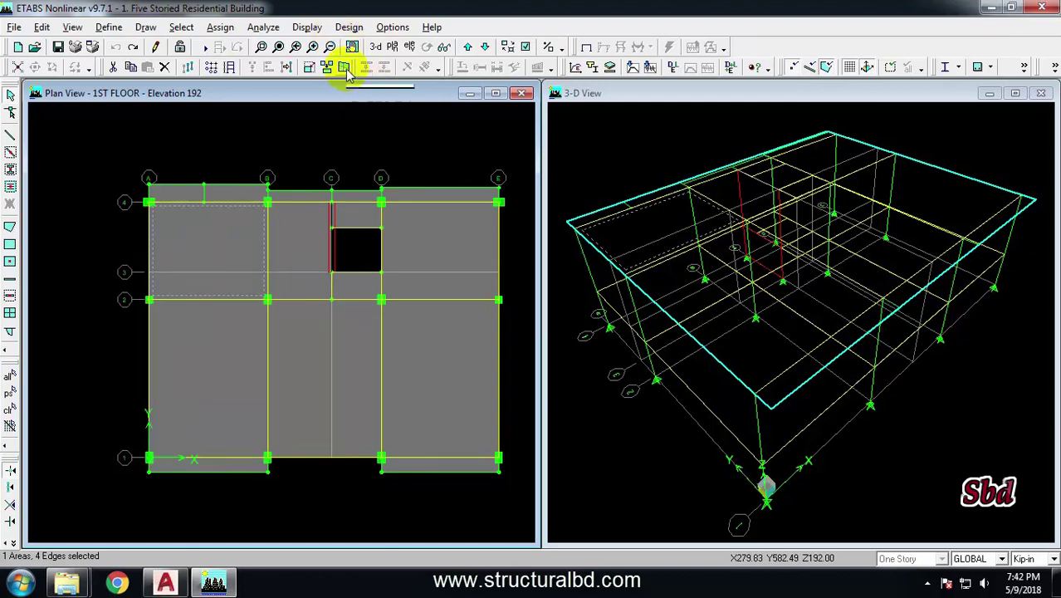
click(41, 26)
click(81, 371)
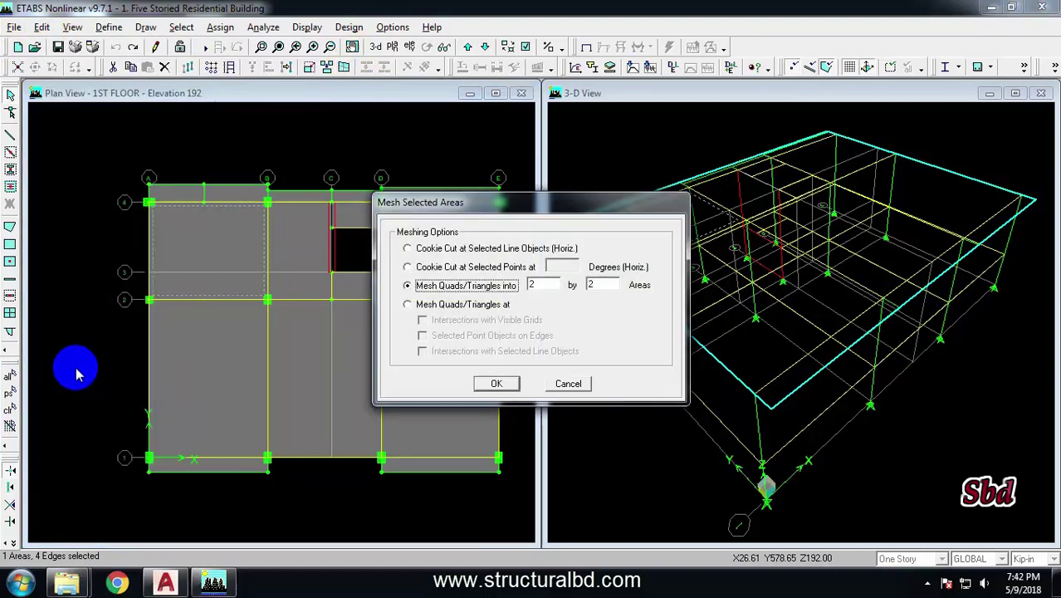
drag(517, 198, 559, 192)
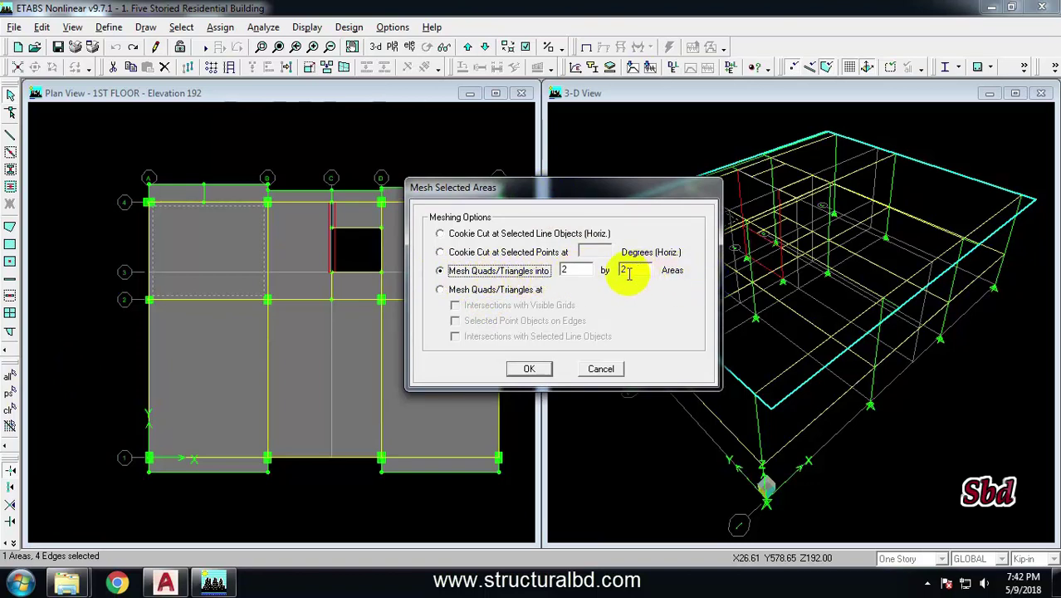
click(531, 369)
Select the meshed quarter panels to check them, then clear the selection and undo the 2 by 2 mesh.
click(182, 240)
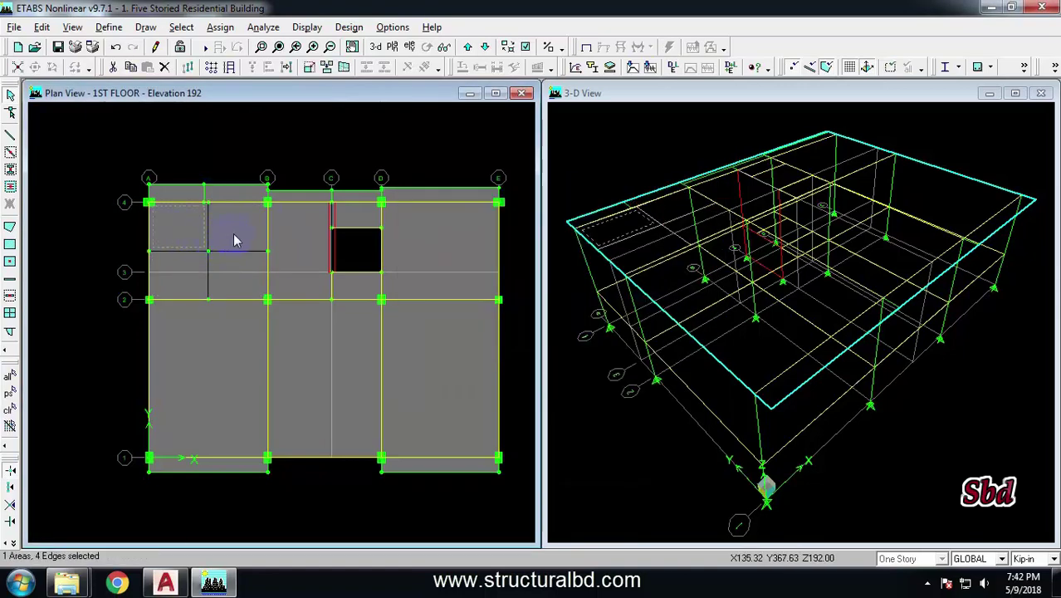
click(189, 273)
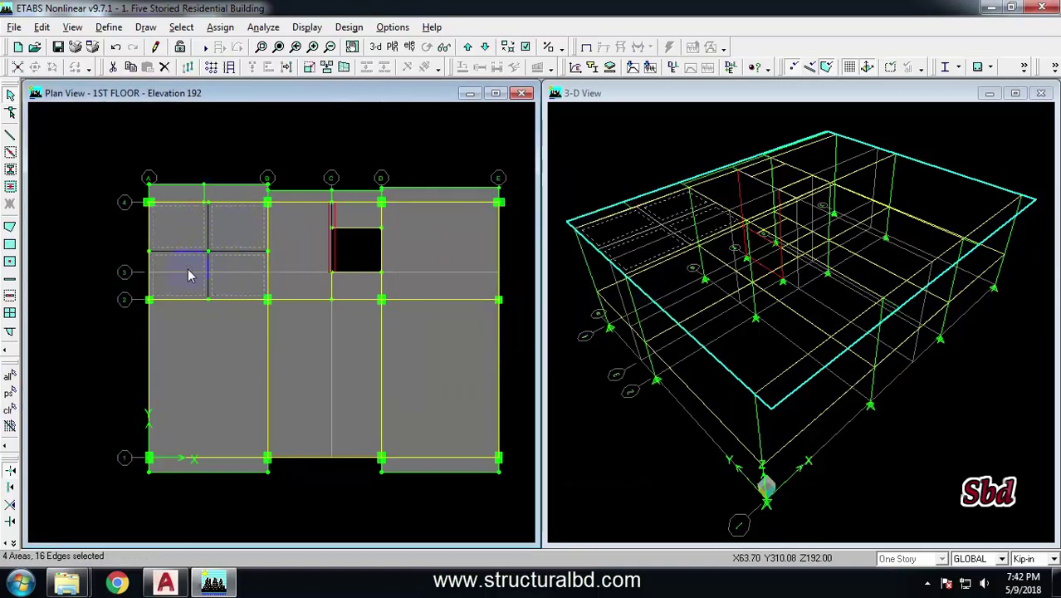
click(11, 409)
key(ctrl+z)
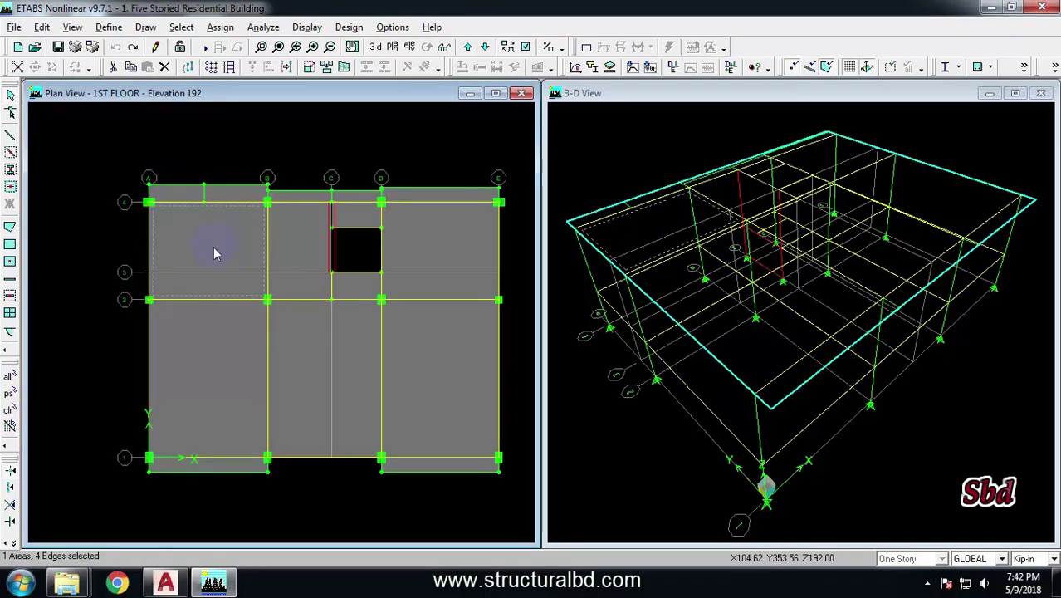
Mesh the slab panel between grids A–B and 2–4 into 5 by 8 areas.
click(343, 68)
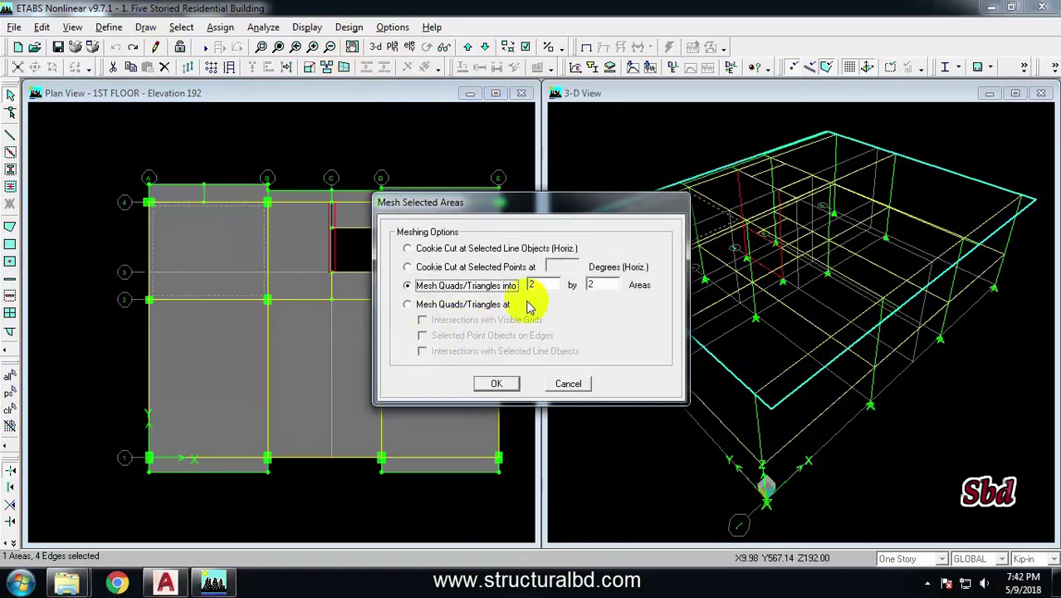
text(5)
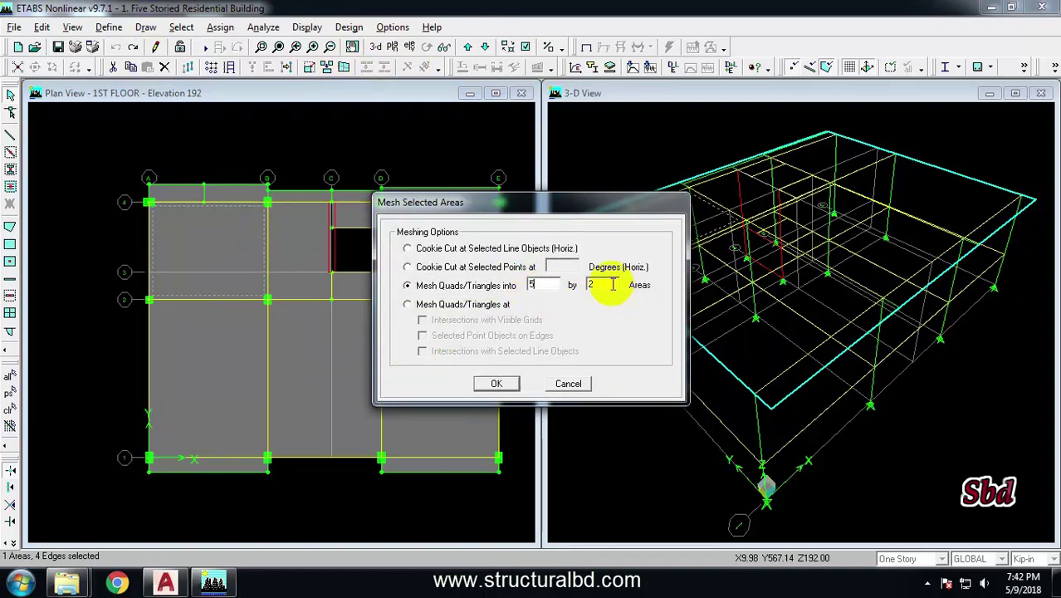
drag(608, 284, 576, 284)
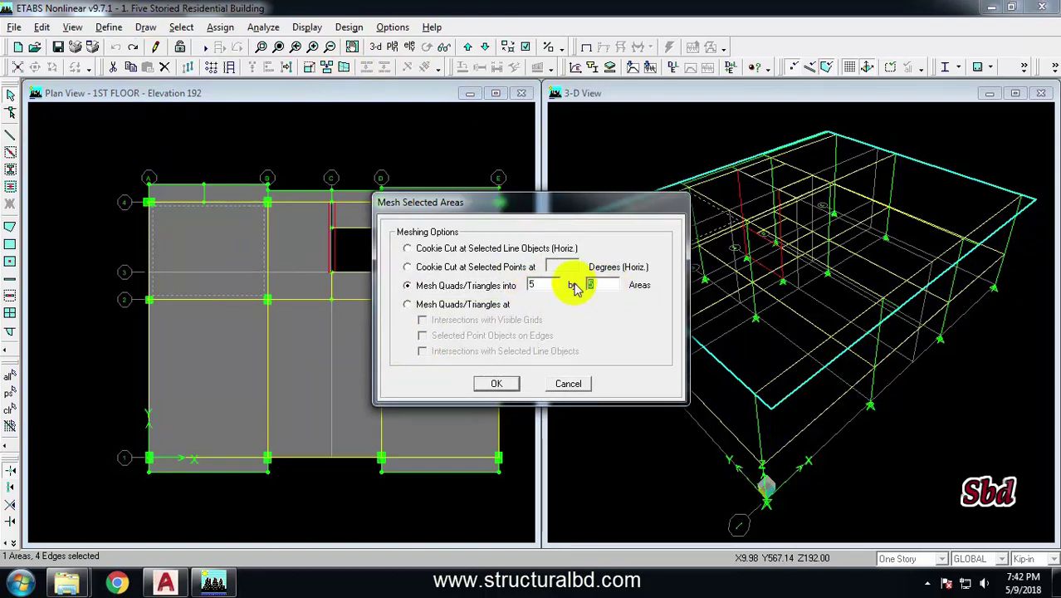
text(5)
click(495, 383)
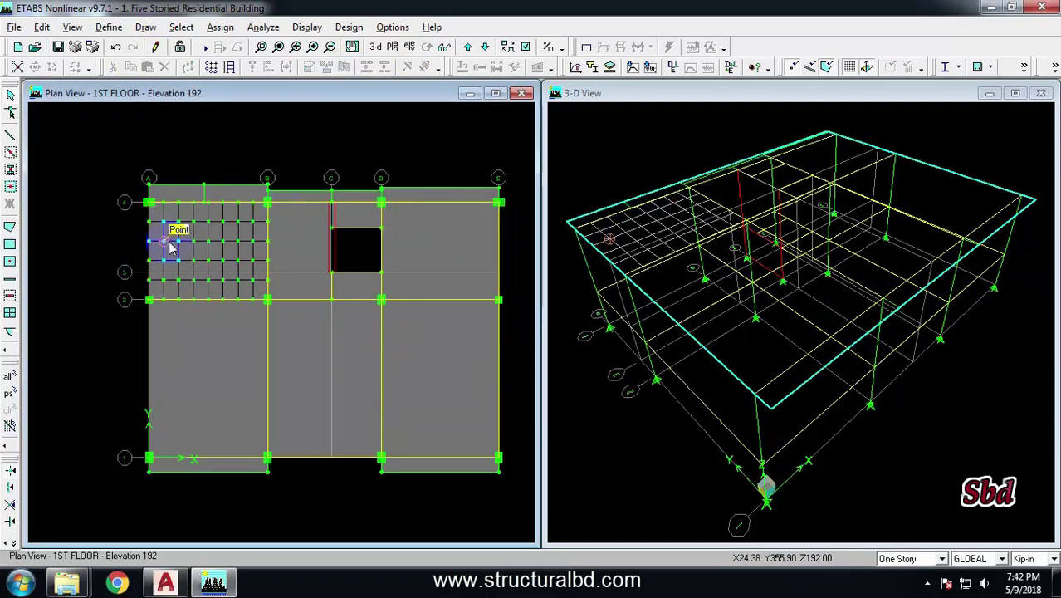
Select a few neighbouring mesh elements near grid B to check that they are separate areas, then deselect them.
scroll(170, 246, up, 5)
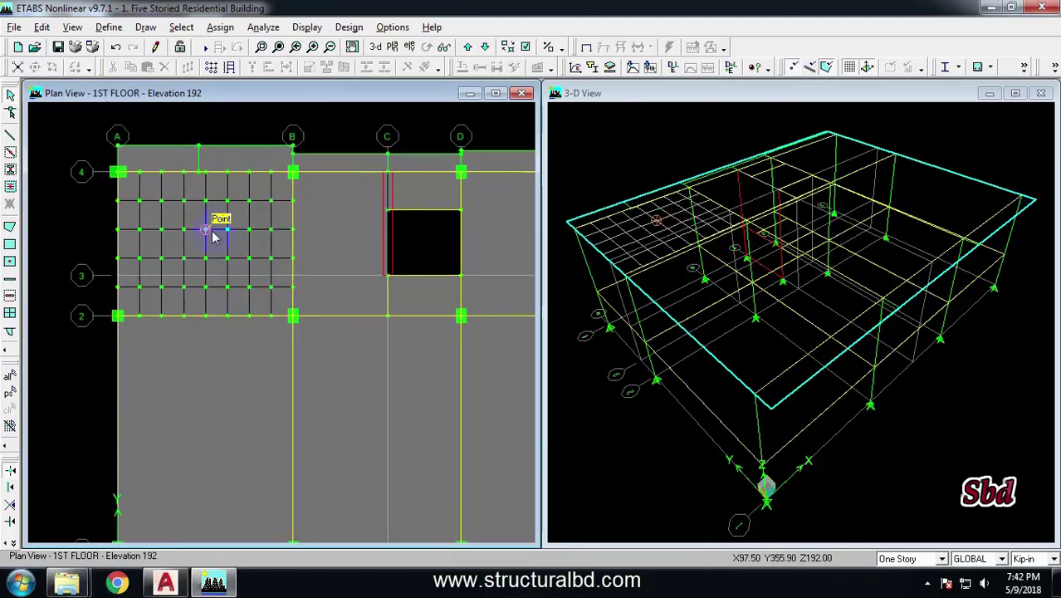
click(260, 220)
scroll(260, 225, up, 1)
click(285, 224)
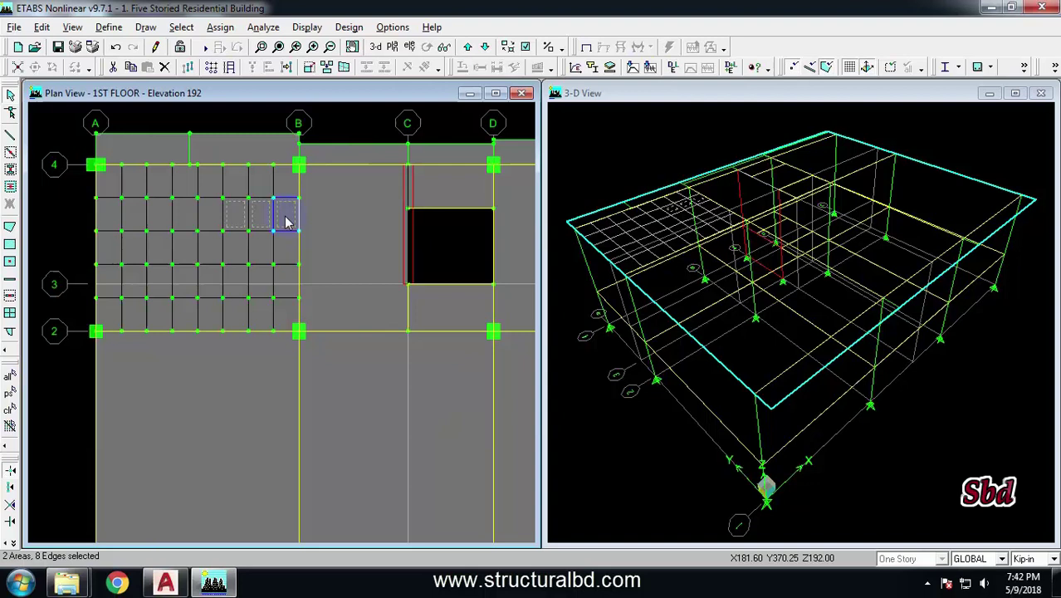
click(291, 220)
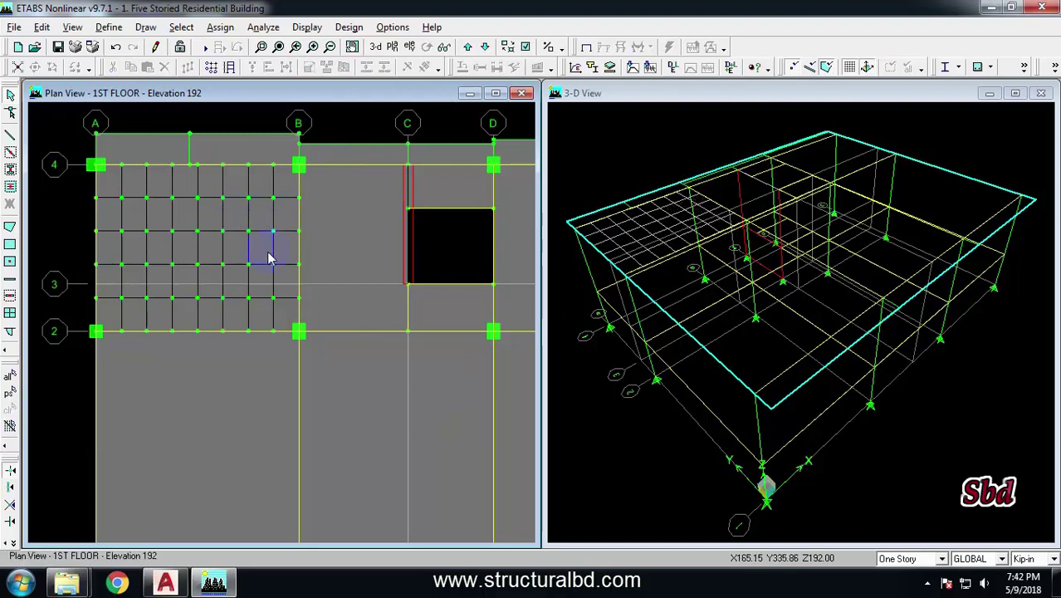
Select all elements of the meshed slab panel to inspect the subdivision, then clear the selection.
scroll(271, 243, down, 1)
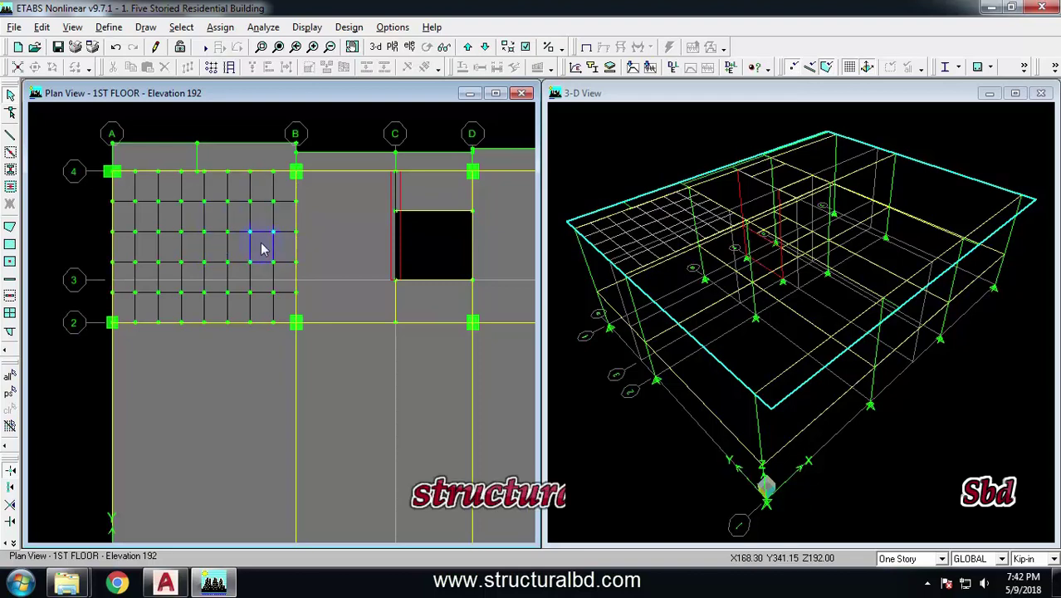
click(85, 258)
click(105, 261)
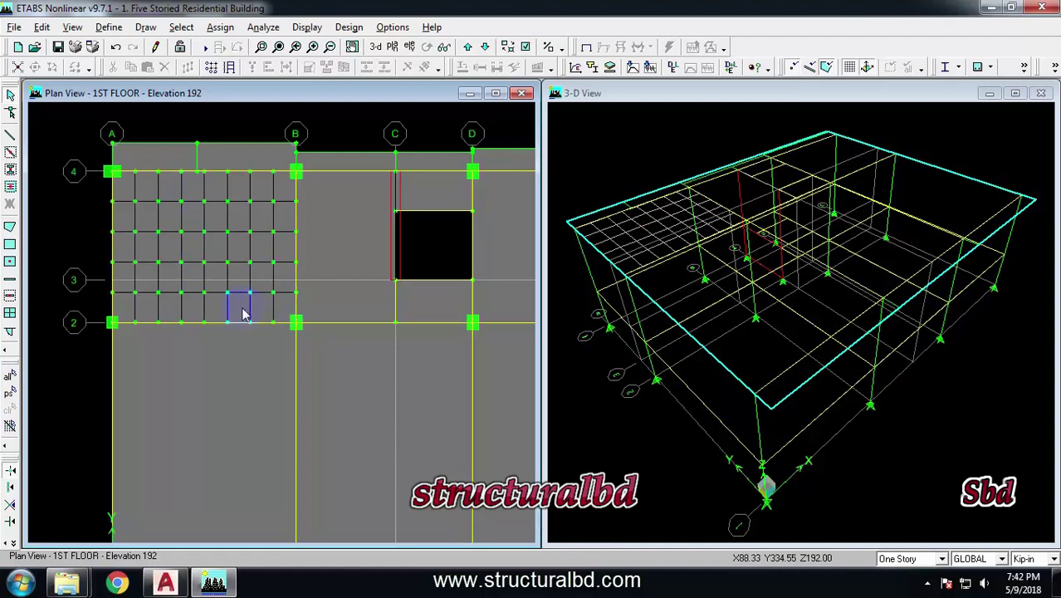
click(127, 188)
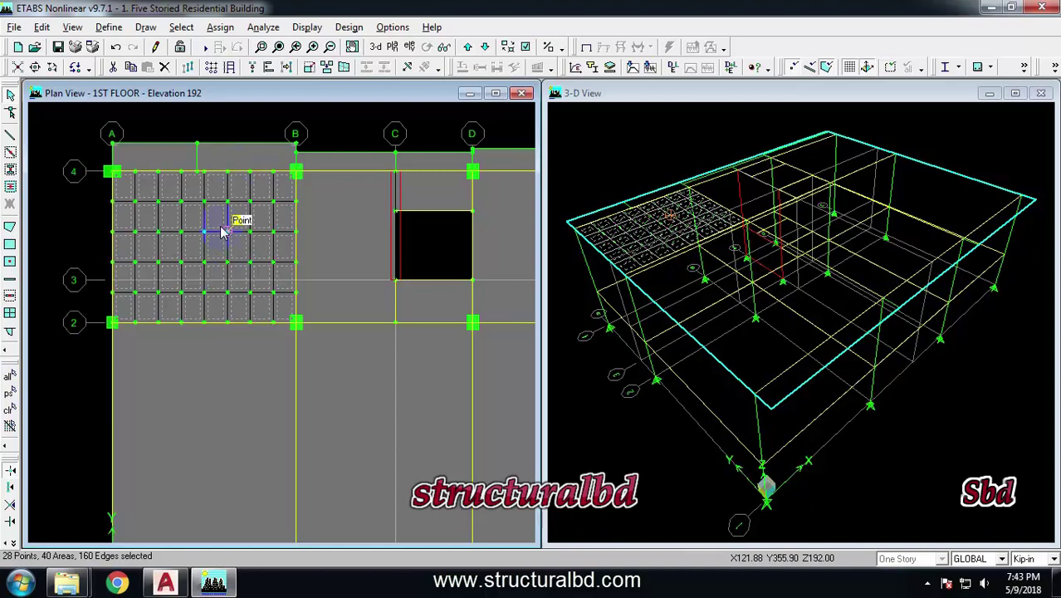
click(9, 409)
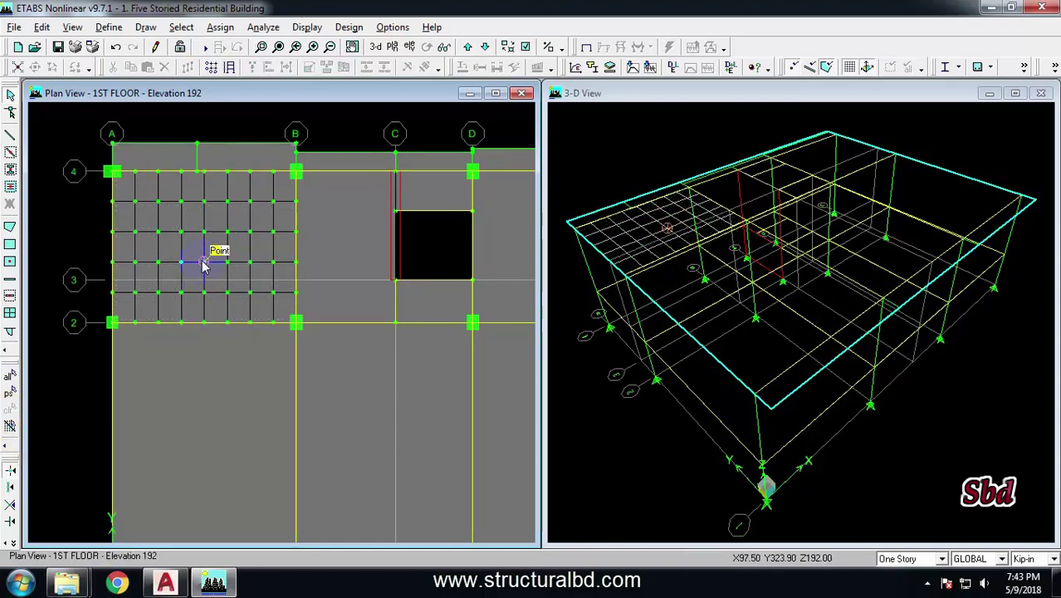
Undo the 5 by 8 mesh of the slab panel between grids A–B and 2–4.
scroll(259, 286, down, 1)
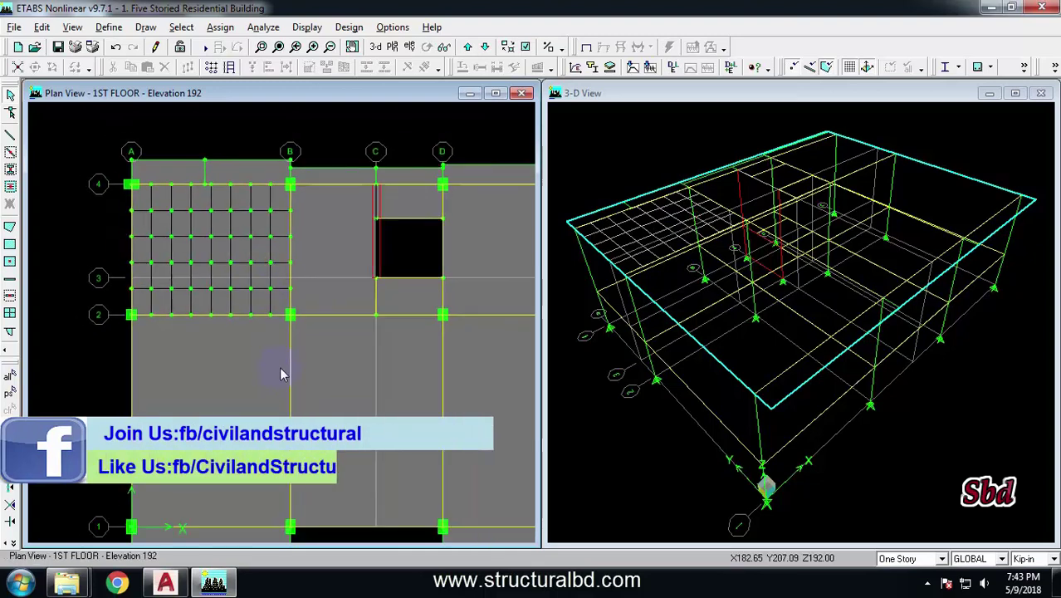
middle_drag(258, 395, 251, 349)
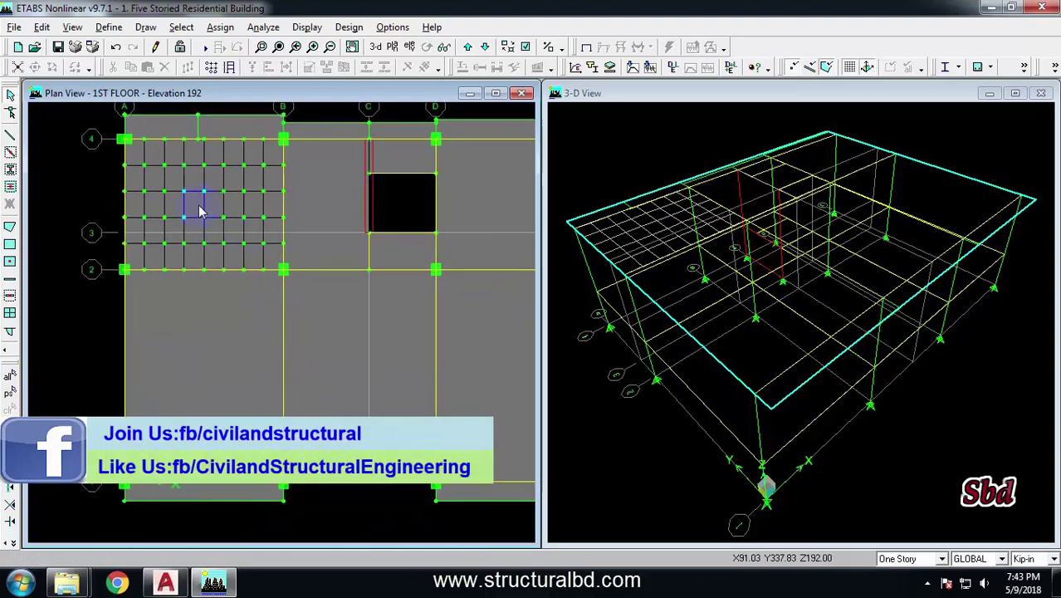
scroll(218, 224, up, 1)
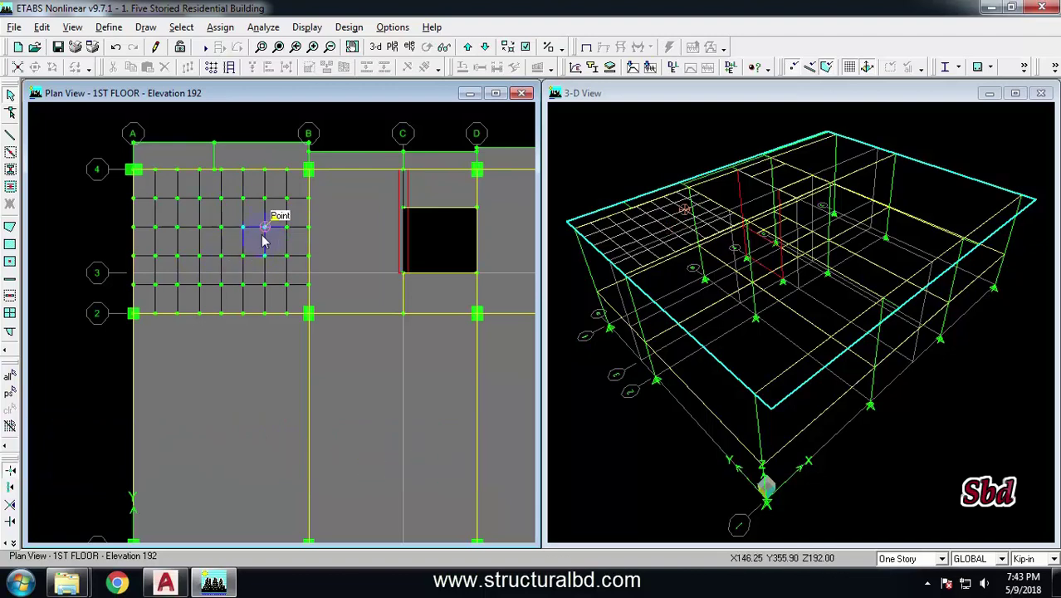
scroll(222, 249, down, 1)
scroll(230, 245, up, 2)
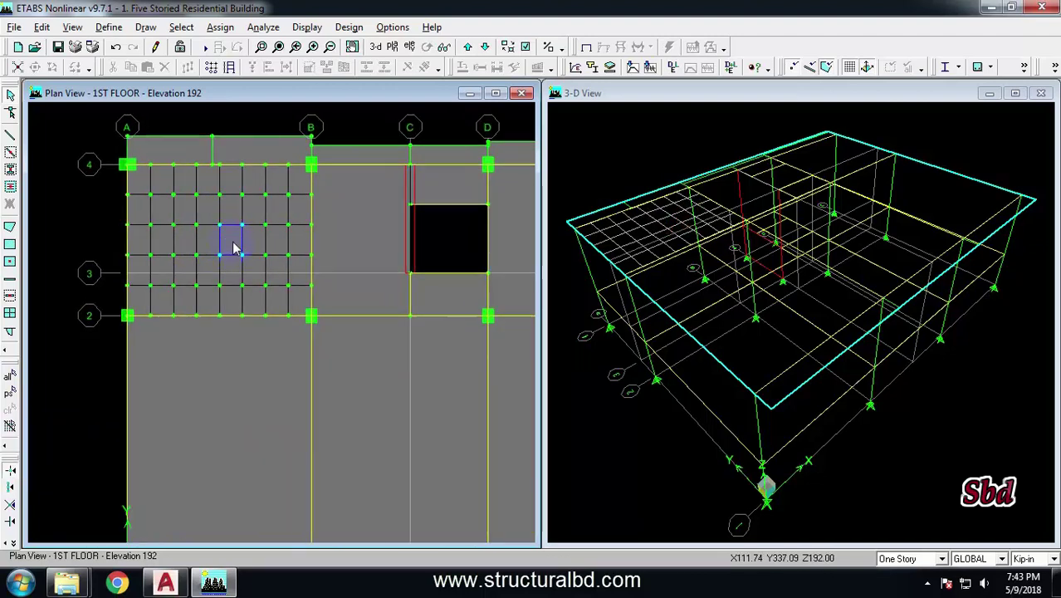
click(235, 249)
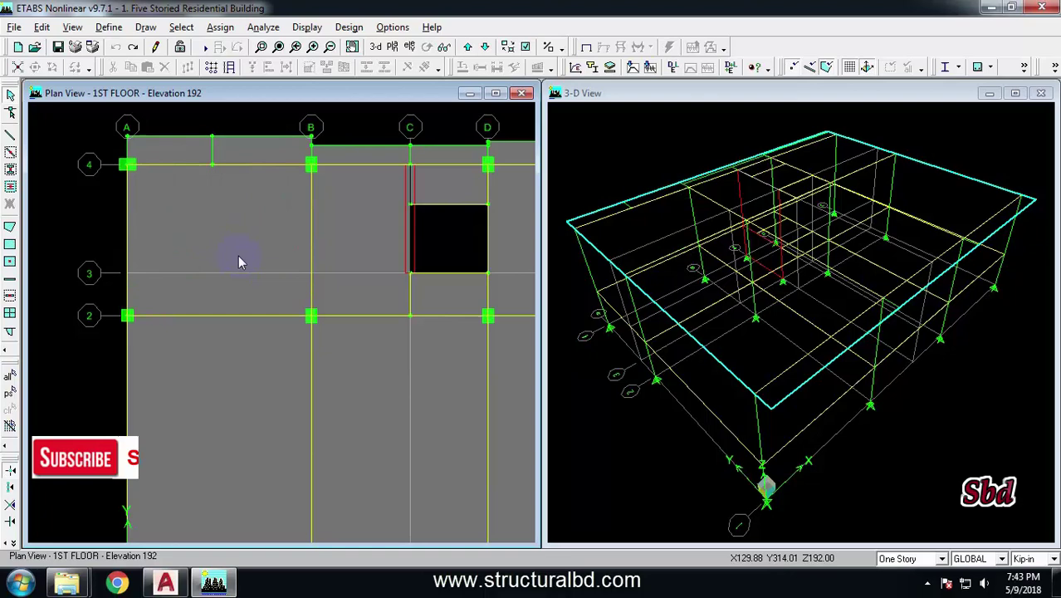
Assign auto meshing into structural elements to the slab panel between grids A–B and 2–4, including visible grids, with maximum element size 24.
click(221, 28)
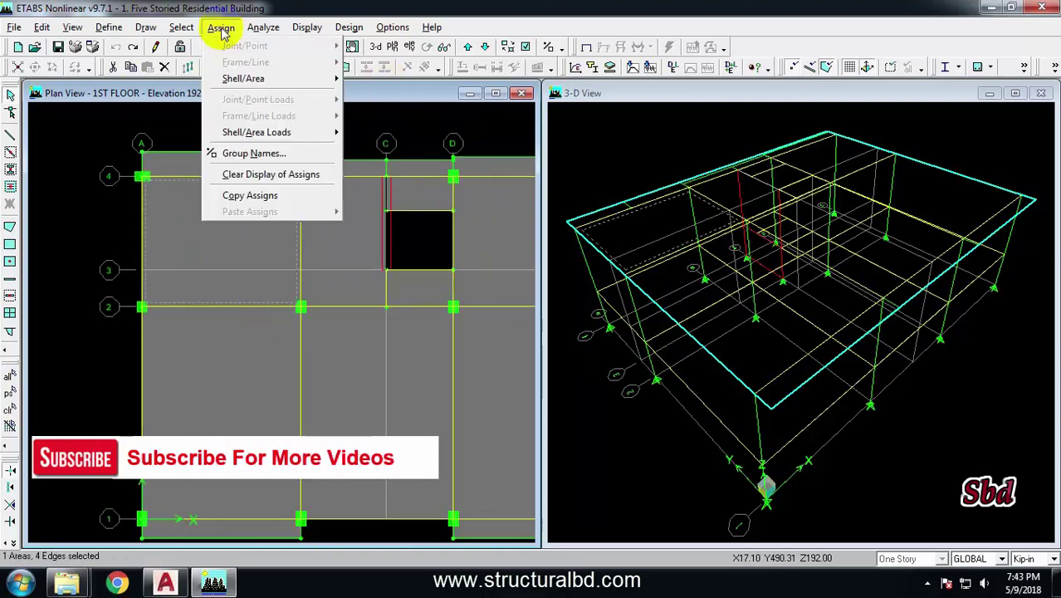
mouse_move(254, 79)
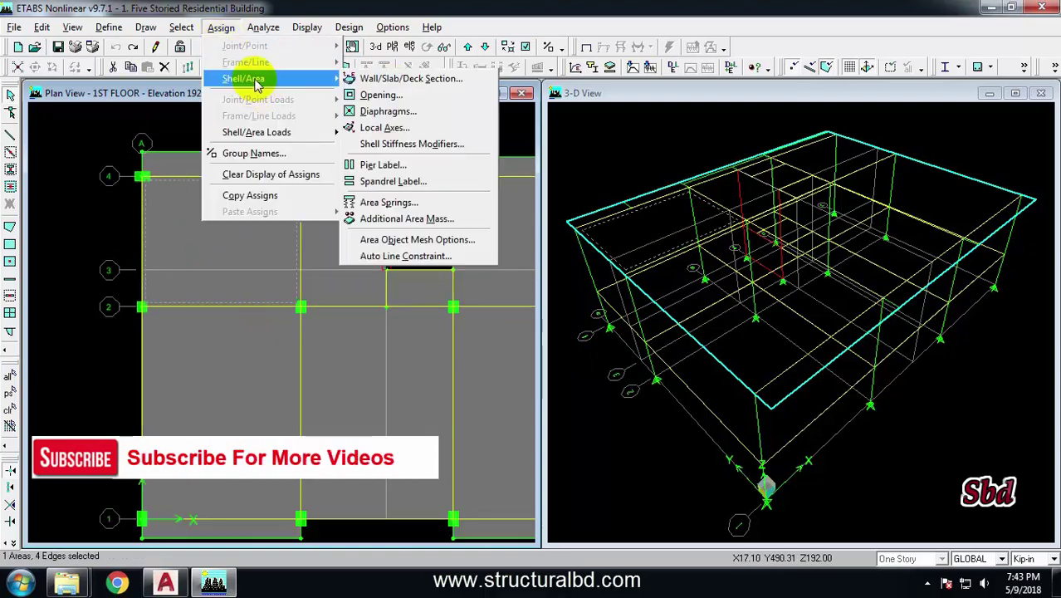
click(440, 241)
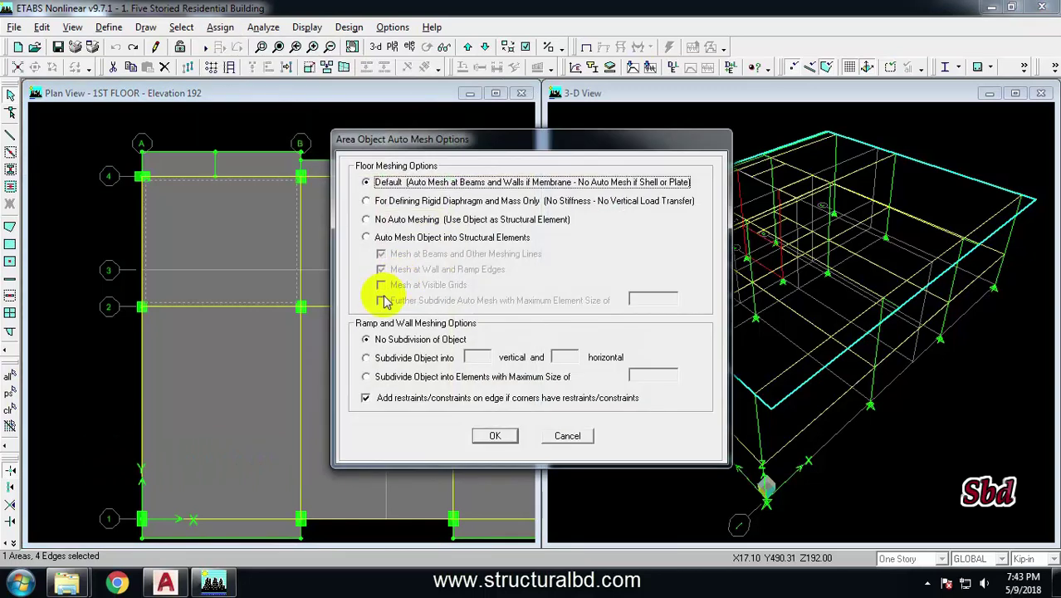
click(366, 238)
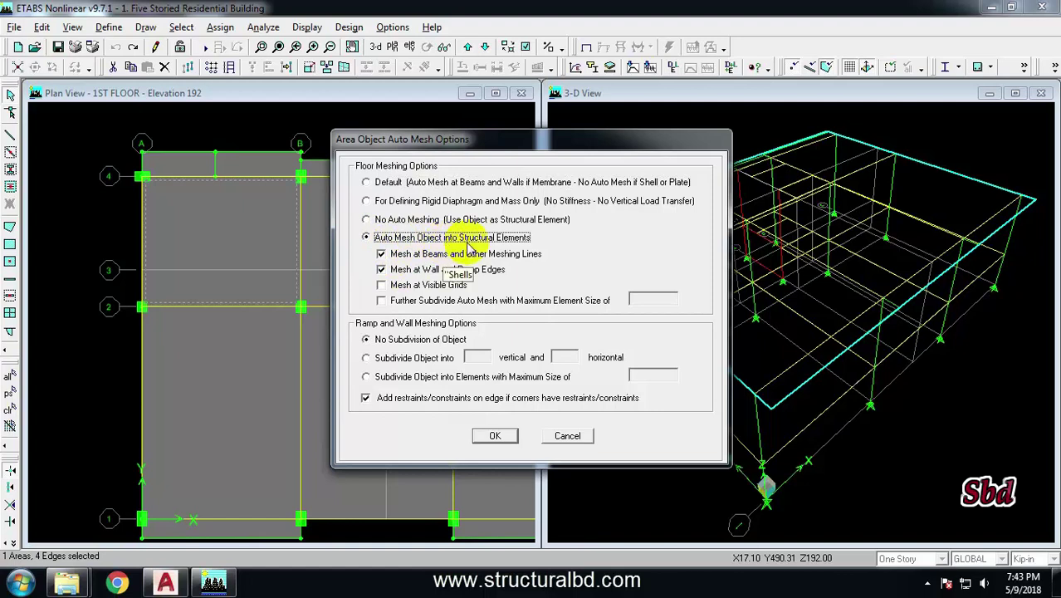
click(382, 285)
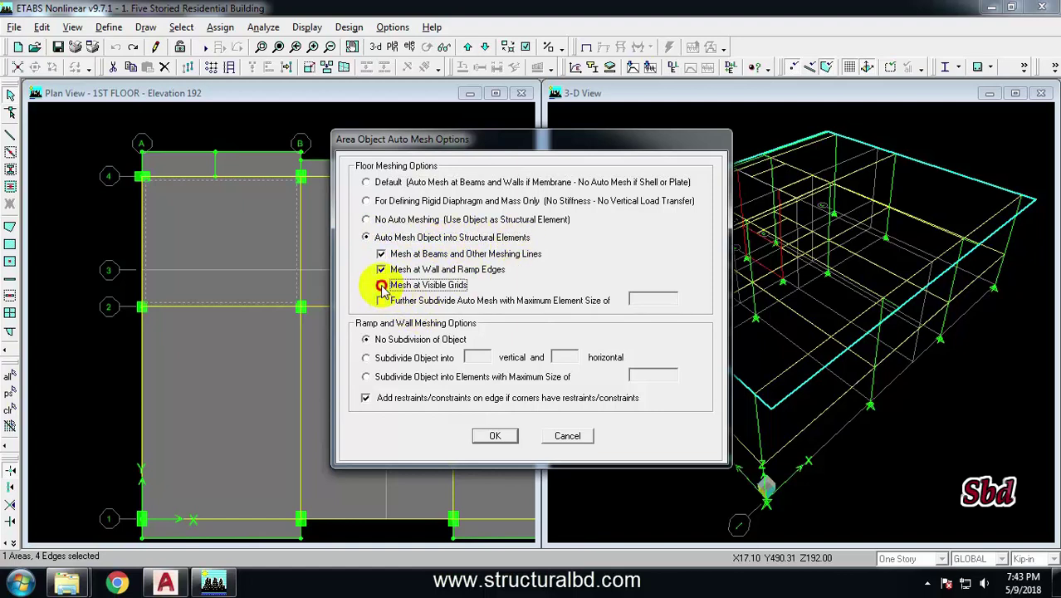
click(381, 301)
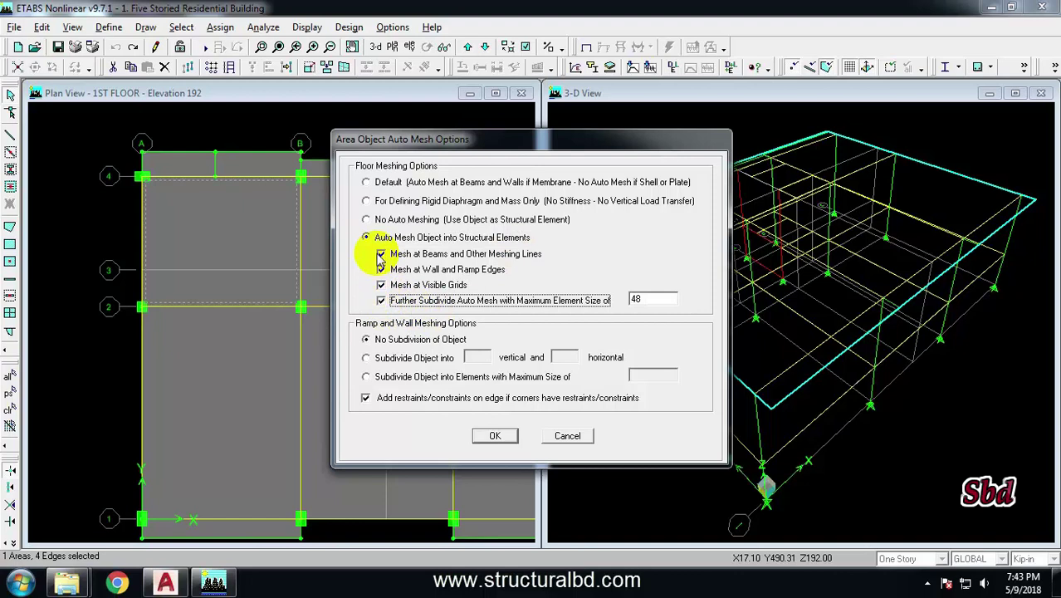
drag(643, 301, 587, 313)
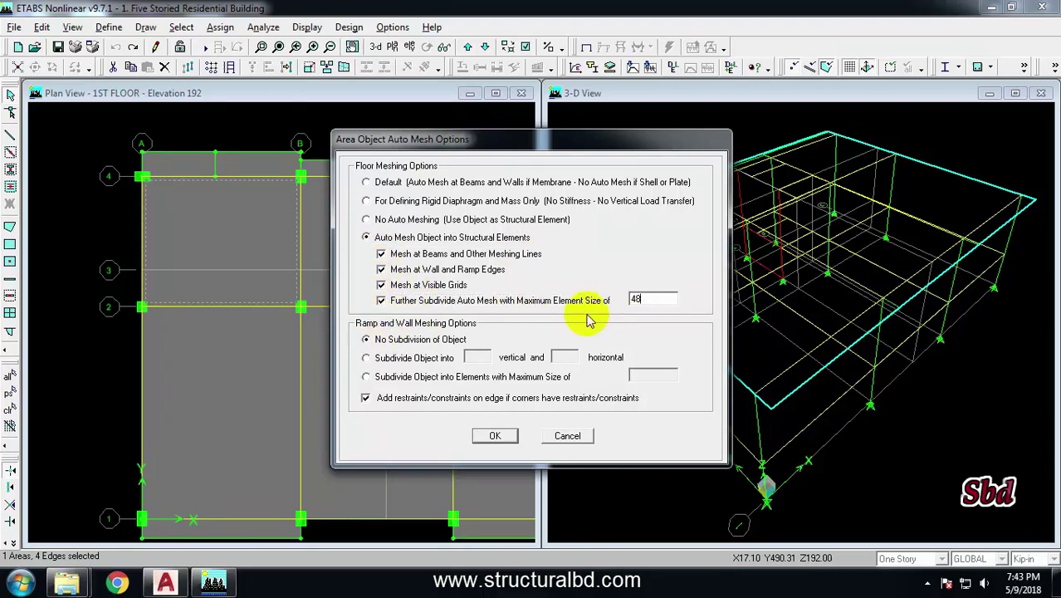
drag(650, 301, 611, 297)
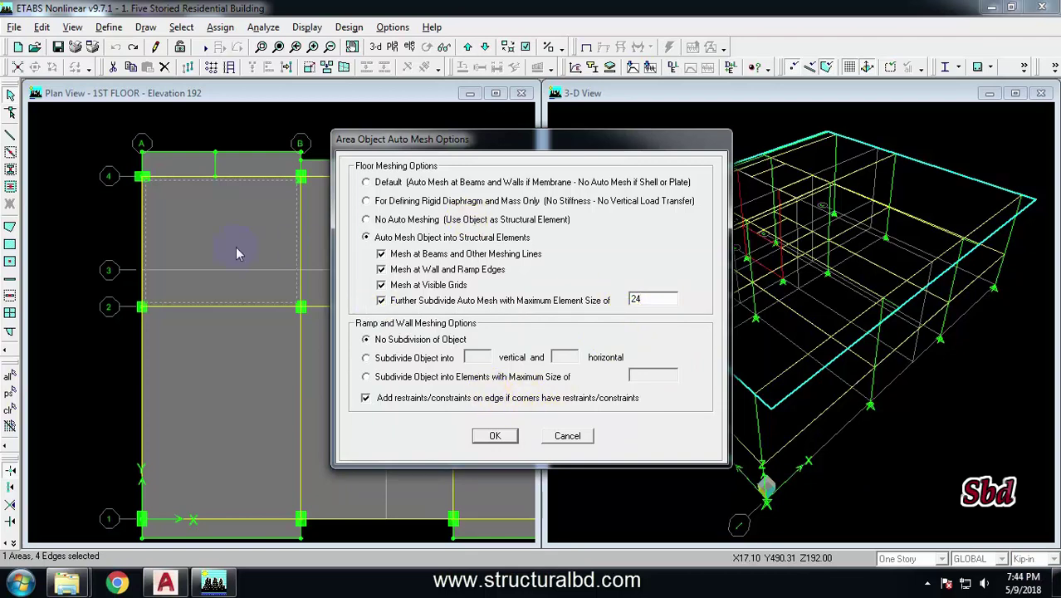
click(494, 435)
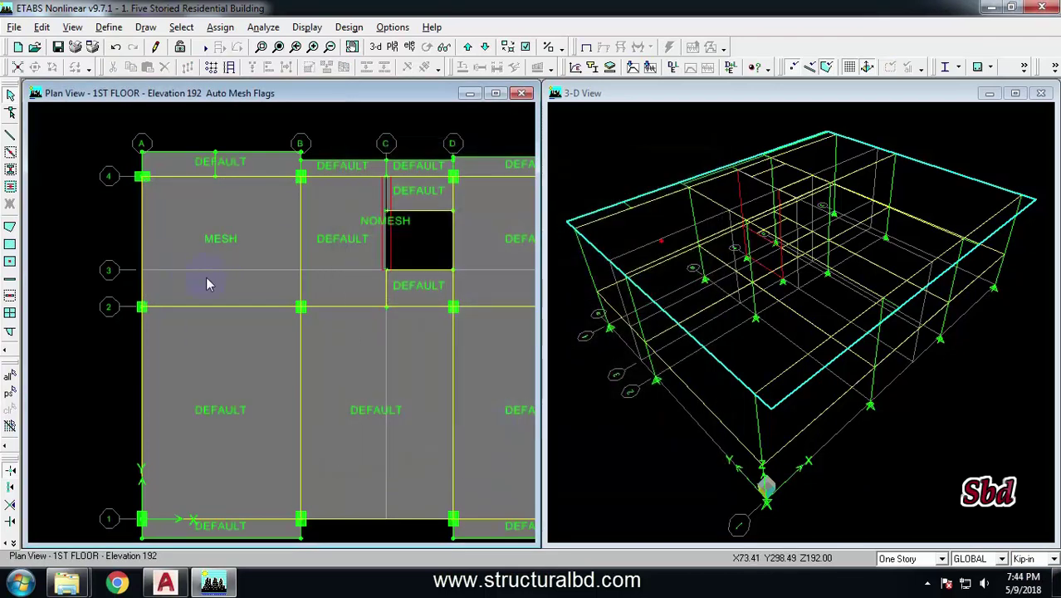
Select the slab panel between grids A–B and 2–4 to check whether it is still one area, deselect it, and compare the panels' mesh flags.
click(221, 244)
scroll(219, 243, up, 1)
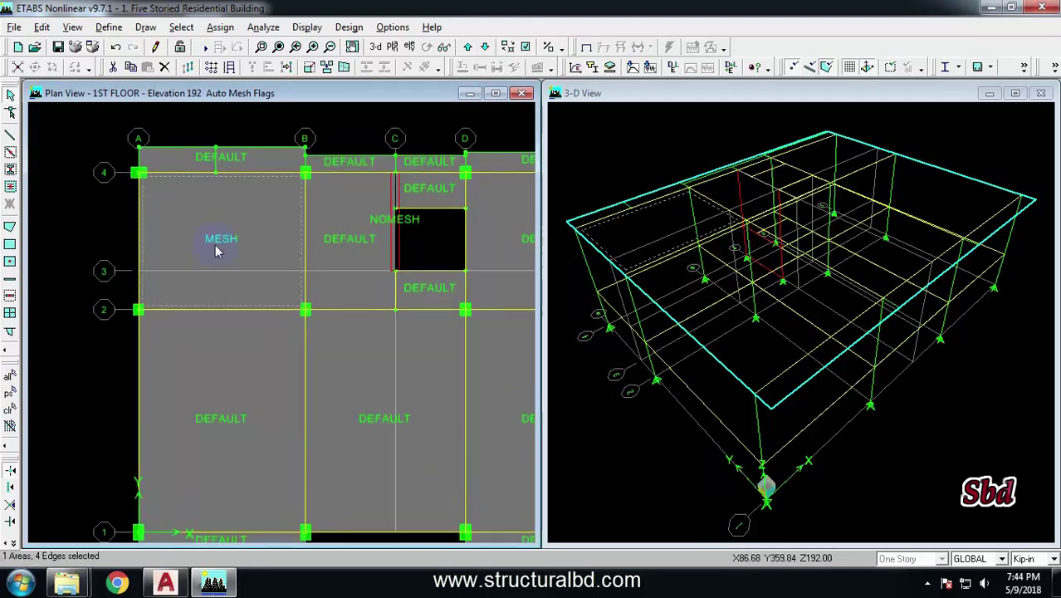
middle_drag(212, 440, 204, 331)
scroll(306, 349, down, 2)
middle_drag(224, 176, 228, 266)
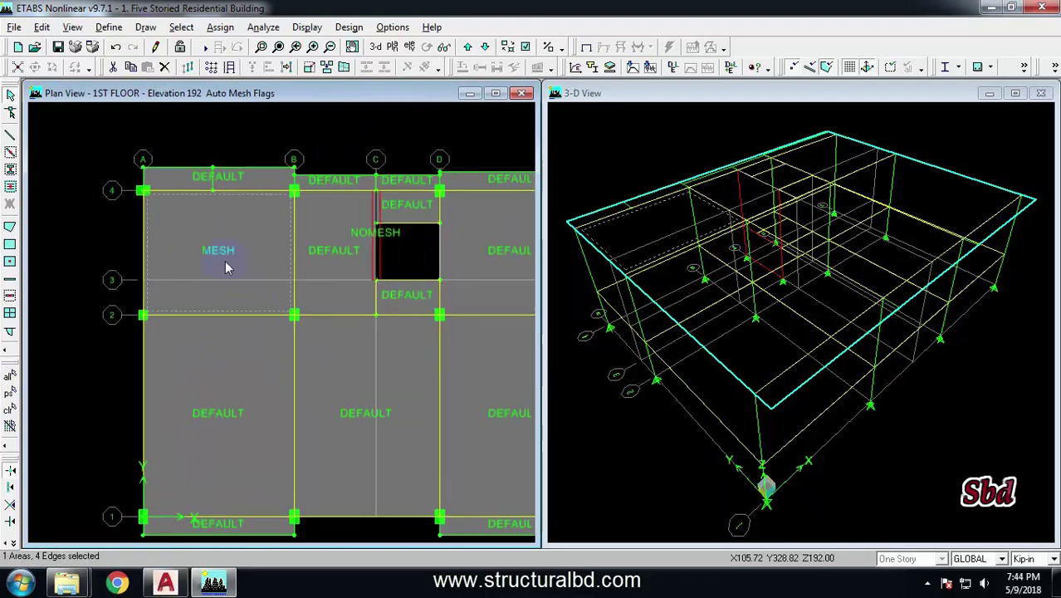
scroll(223, 255, up, 1)
click(232, 254)
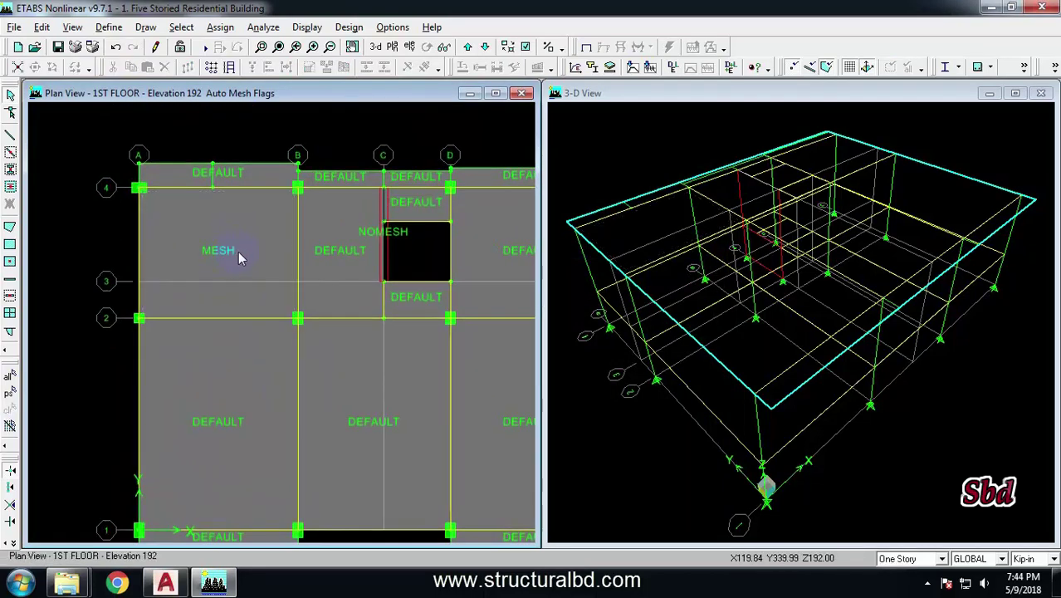
scroll(348, 320, down, 2)
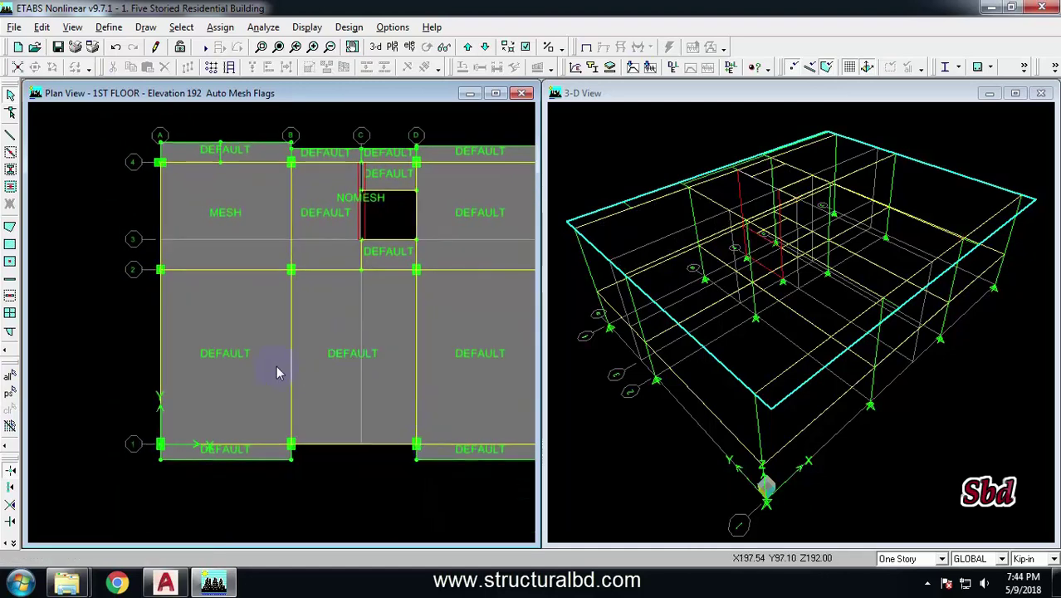
scroll(297, 314, up, 2)
scroll(284, 280, down, 2)
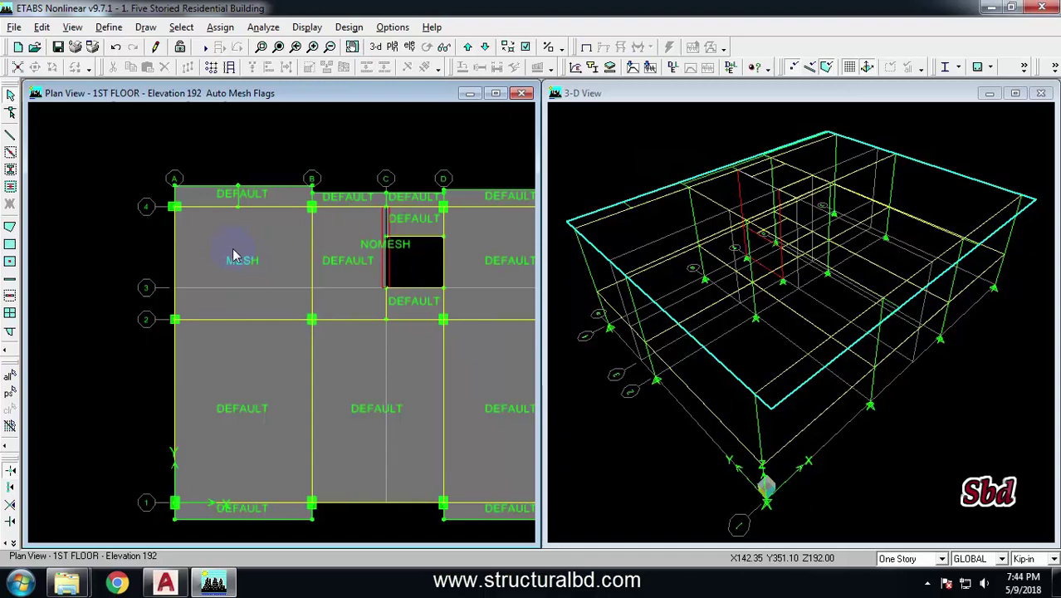
scroll(253, 248, down, 1)
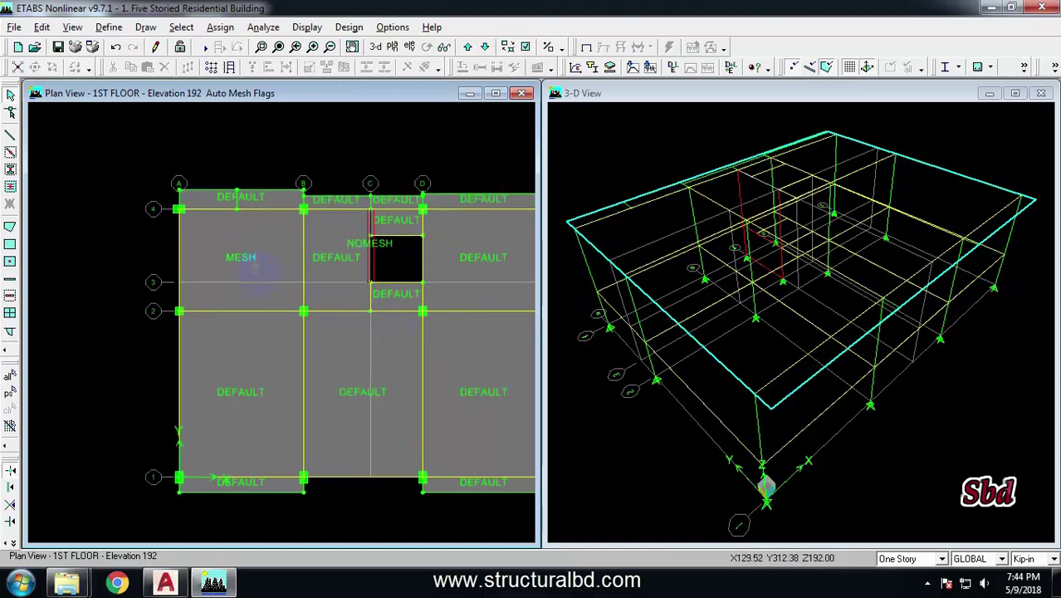
middle_drag(256, 267, 249, 252)
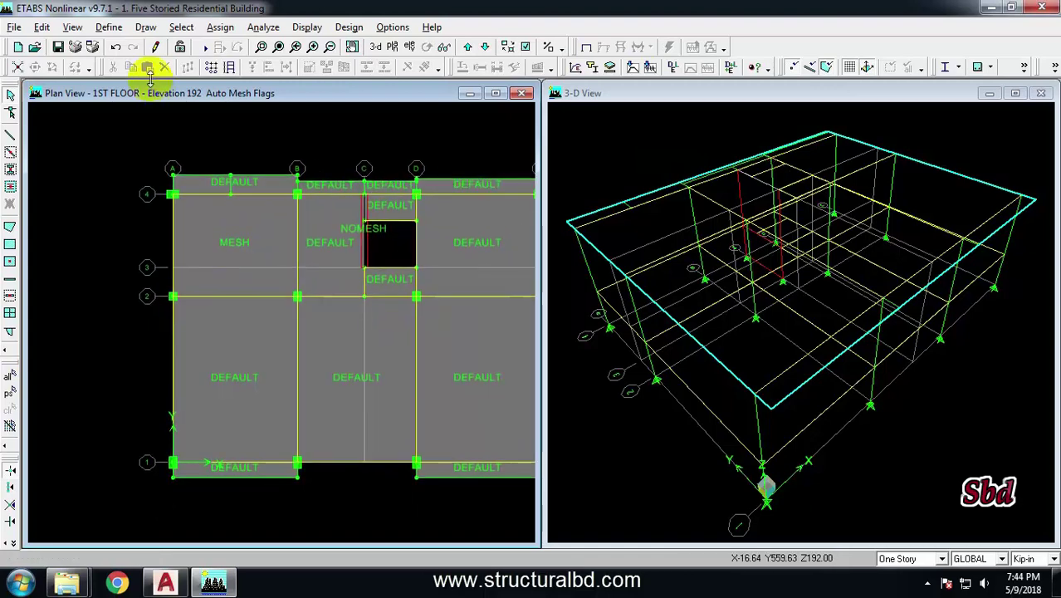
Select all Floor-type area objects and assign them auto meshing into structural elements at beams, walls and visible grids, with maximum element size 24.
click(180, 28)
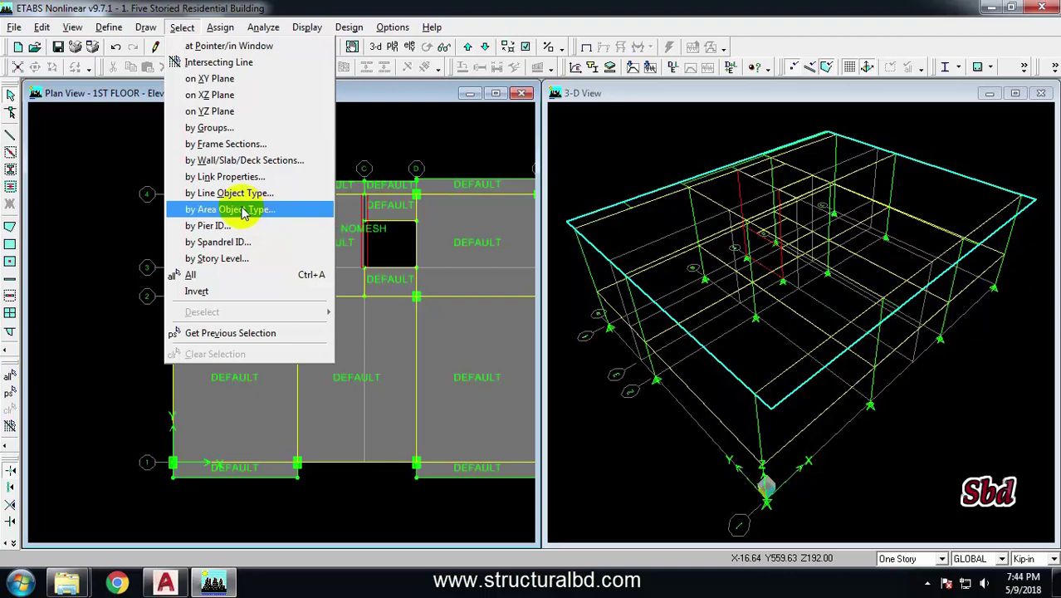
click(242, 210)
click(447, 271)
click(618, 287)
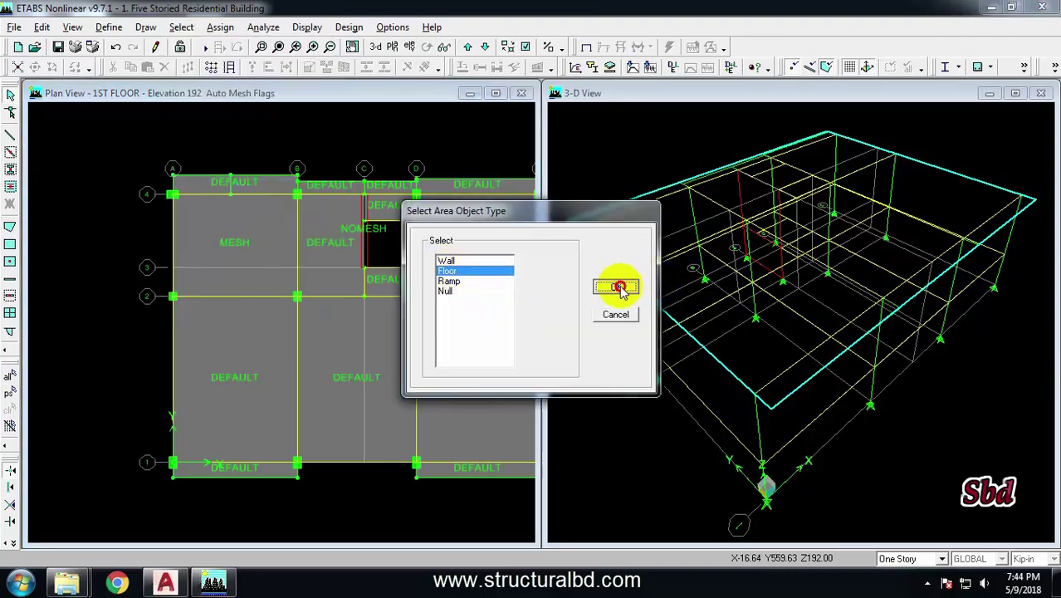
click(222, 27)
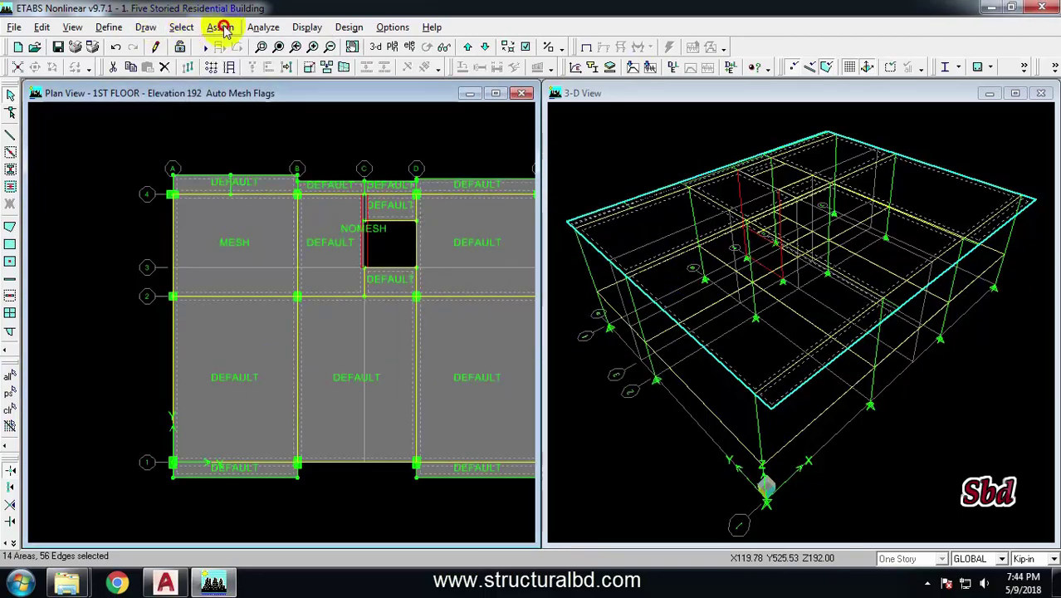
mouse_move(282, 77)
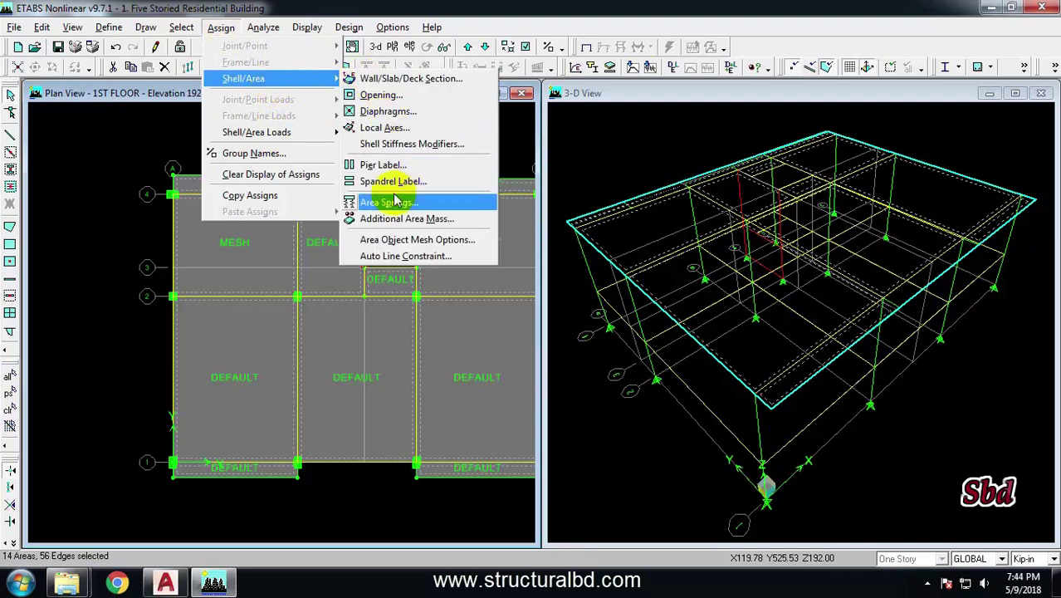
click(407, 241)
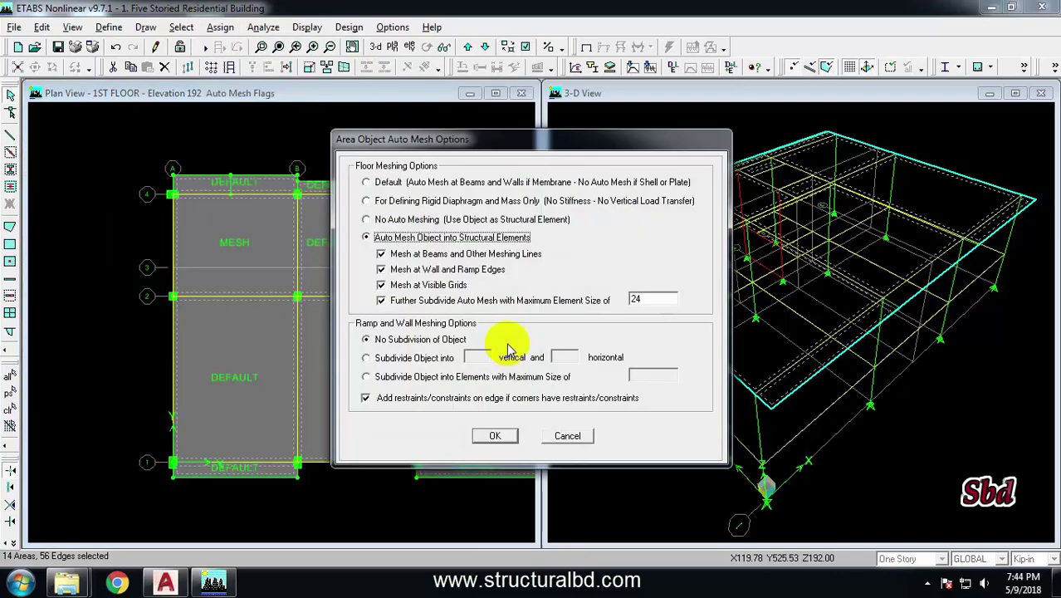
click(495, 435)
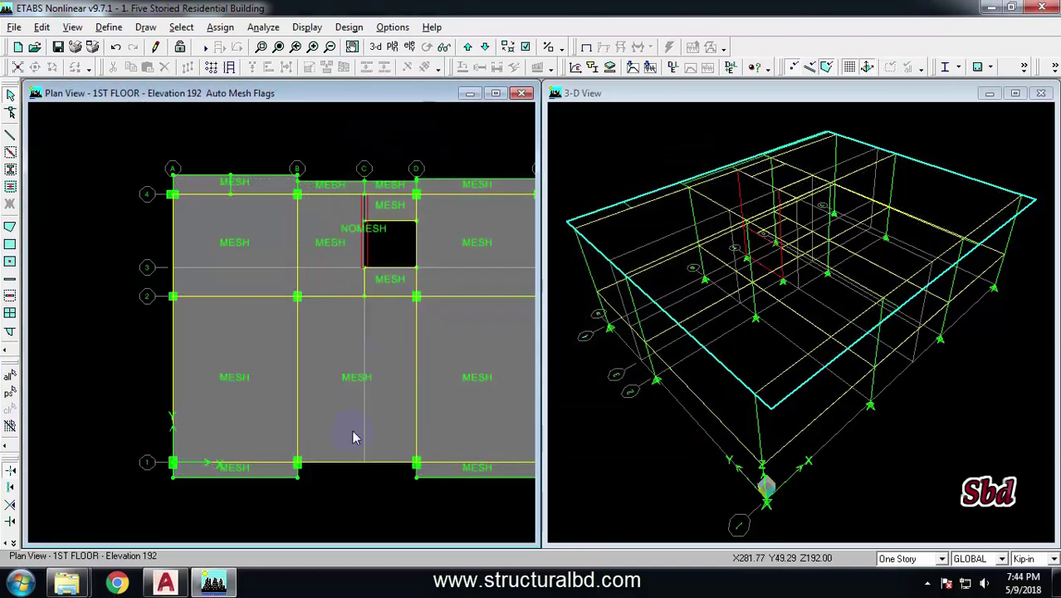
Select the walls with section W10 and assign them wall meshing that subdivides objects into elements by maximum size.
middle_drag(379, 384, 356, 379)
scroll(330, 244, up, 1)
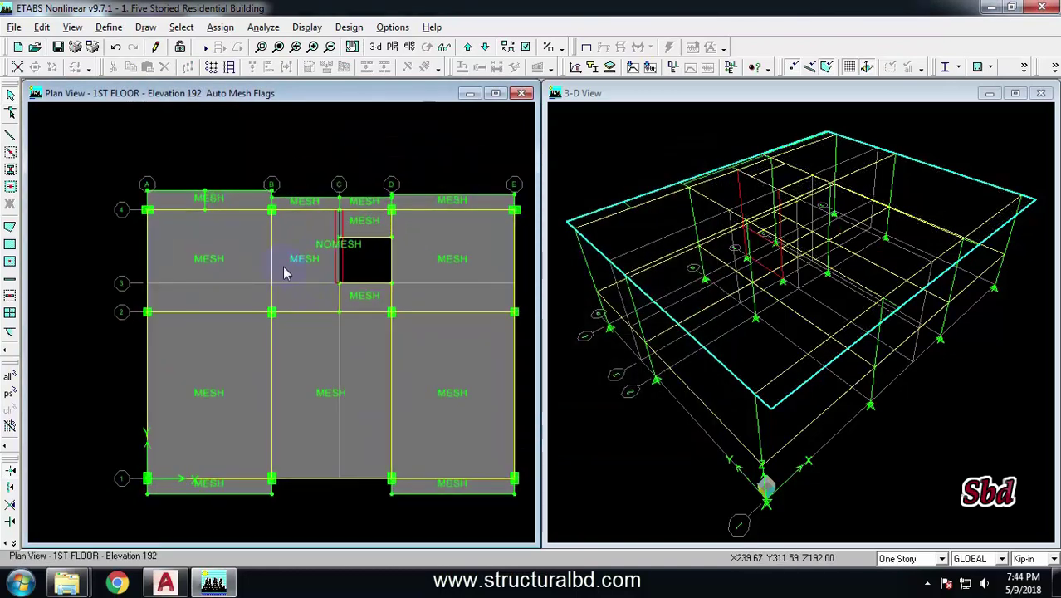
scroll(342, 274, up, 1)
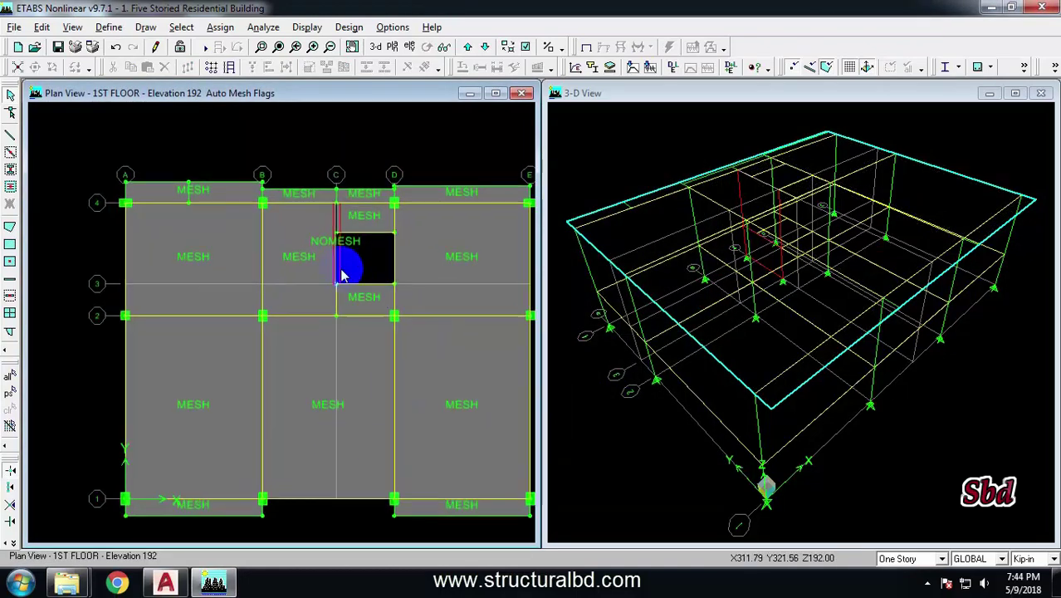
scroll(343, 274, up, 1)
scroll(347, 245, up, 3)
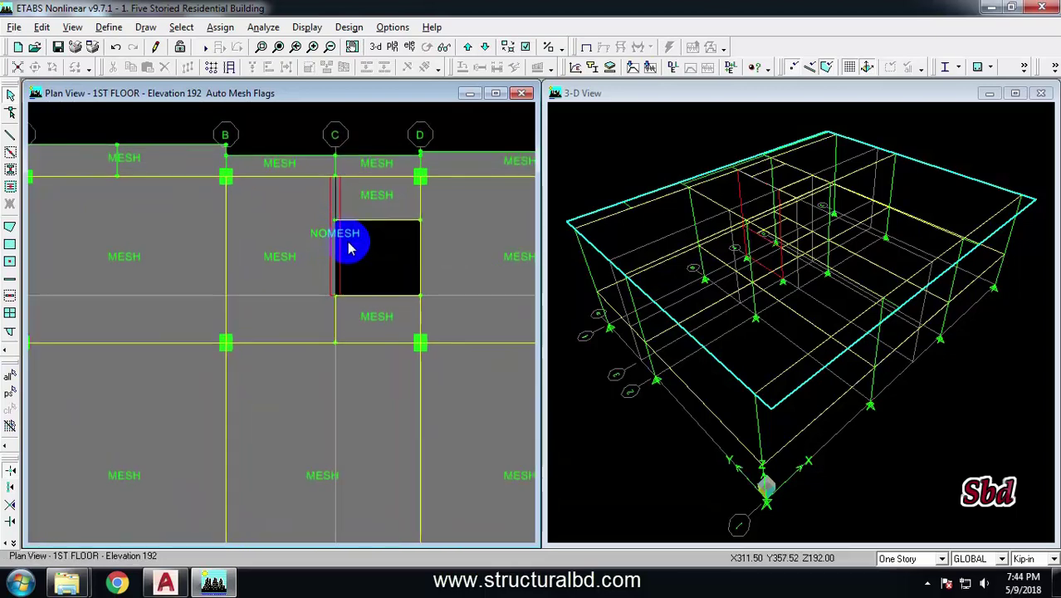
scroll(367, 264, down, 4)
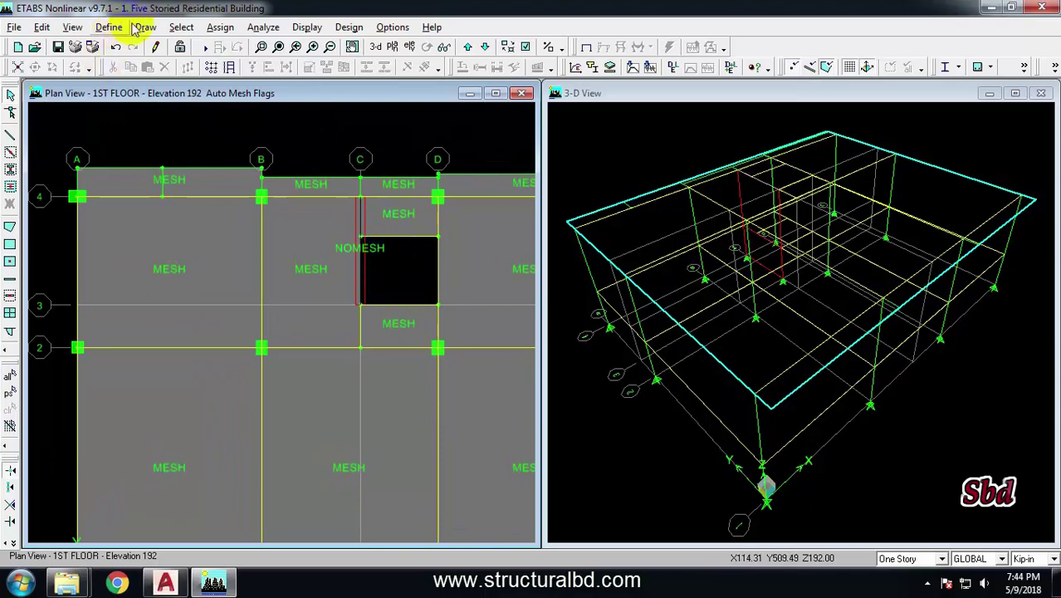
click(182, 26)
click(229, 163)
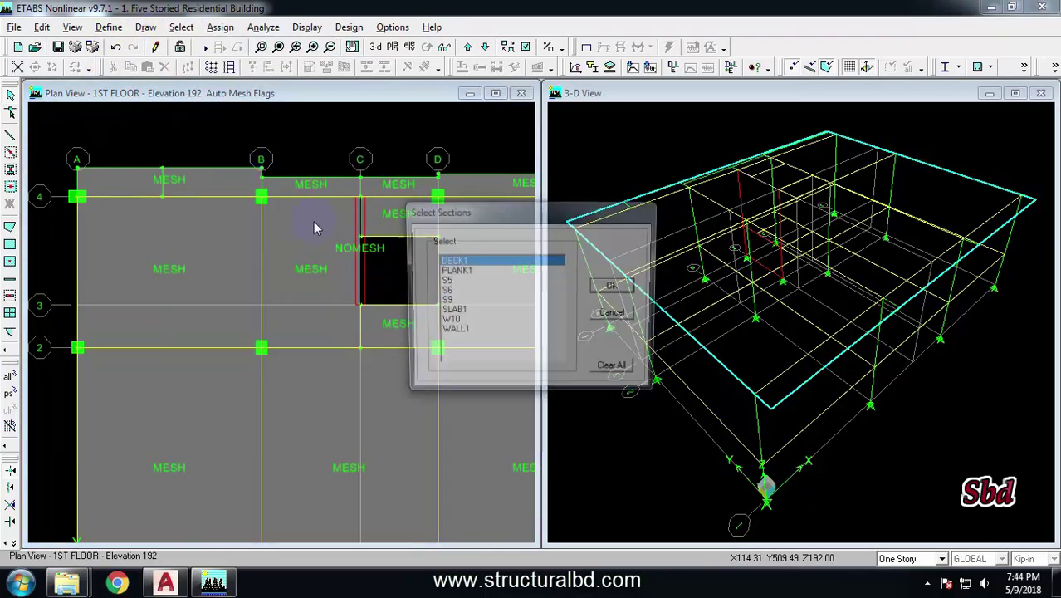
click(489, 324)
click(612, 292)
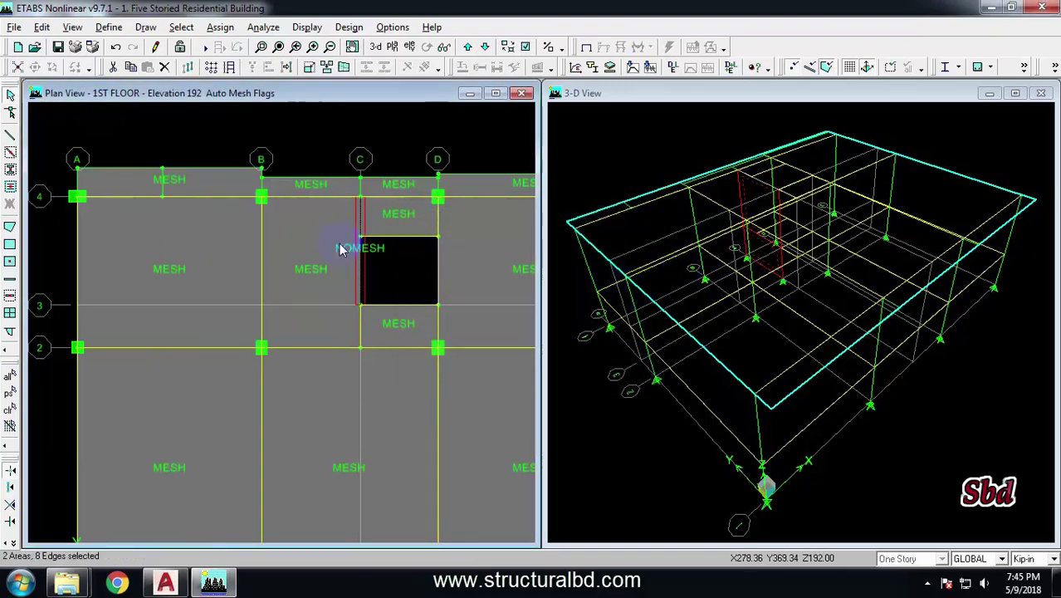
click(221, 28)
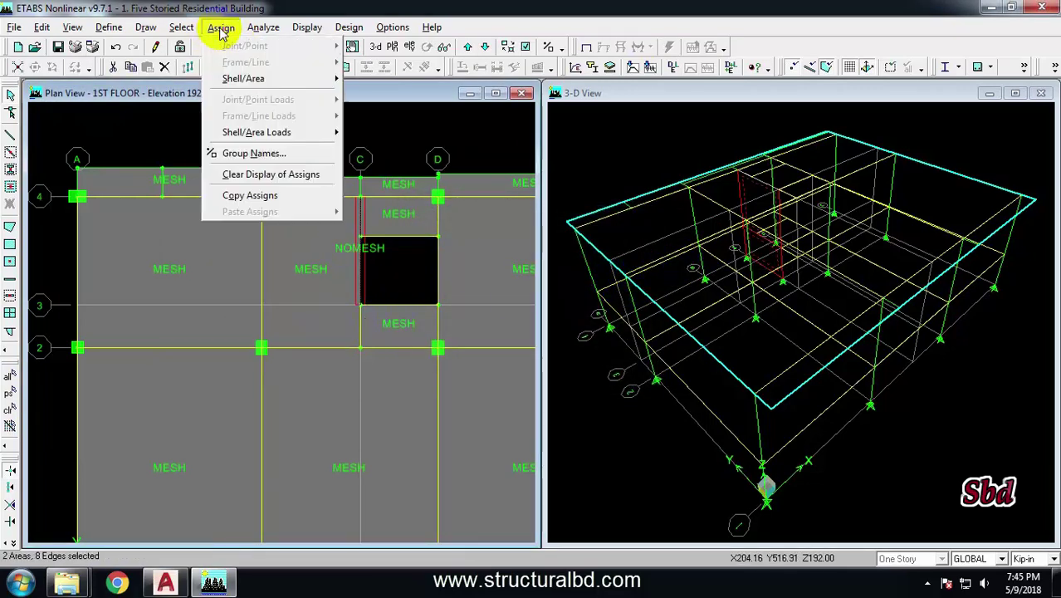
mouse_move(246, 84)
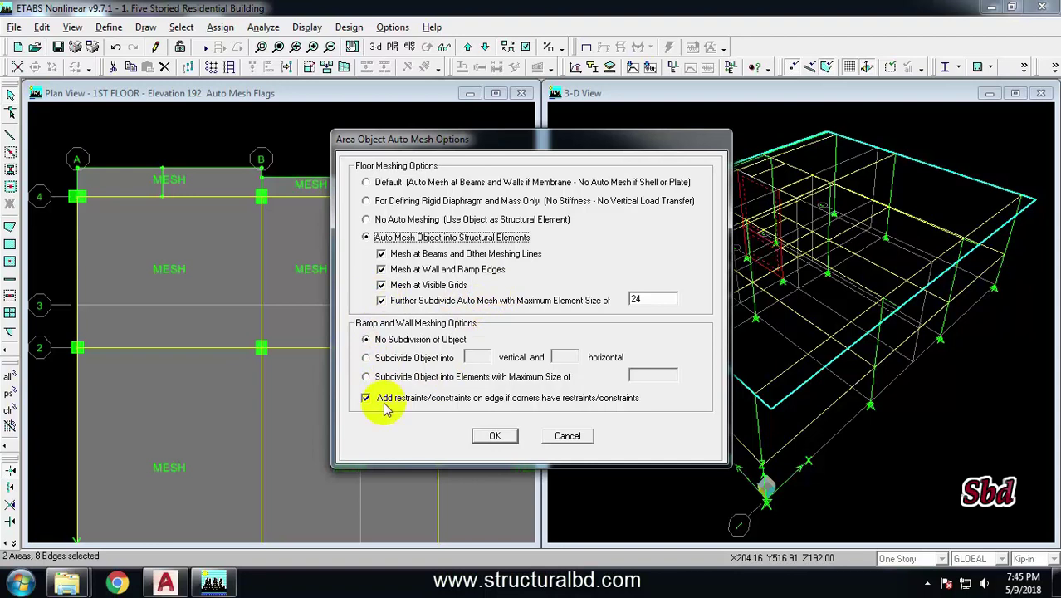
click(366, 376)
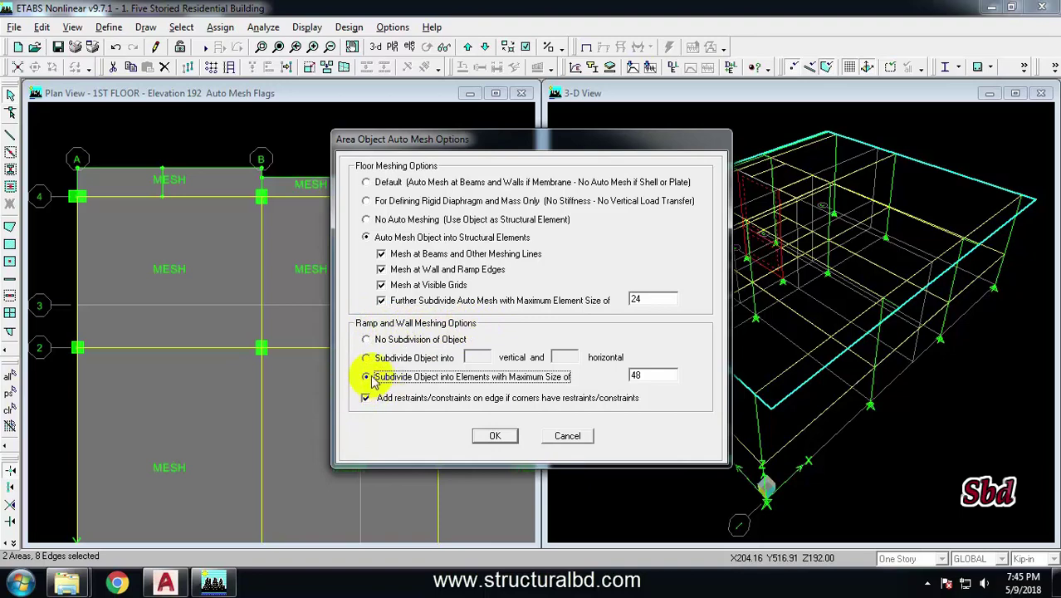
drag(652, 376, 607, 377)
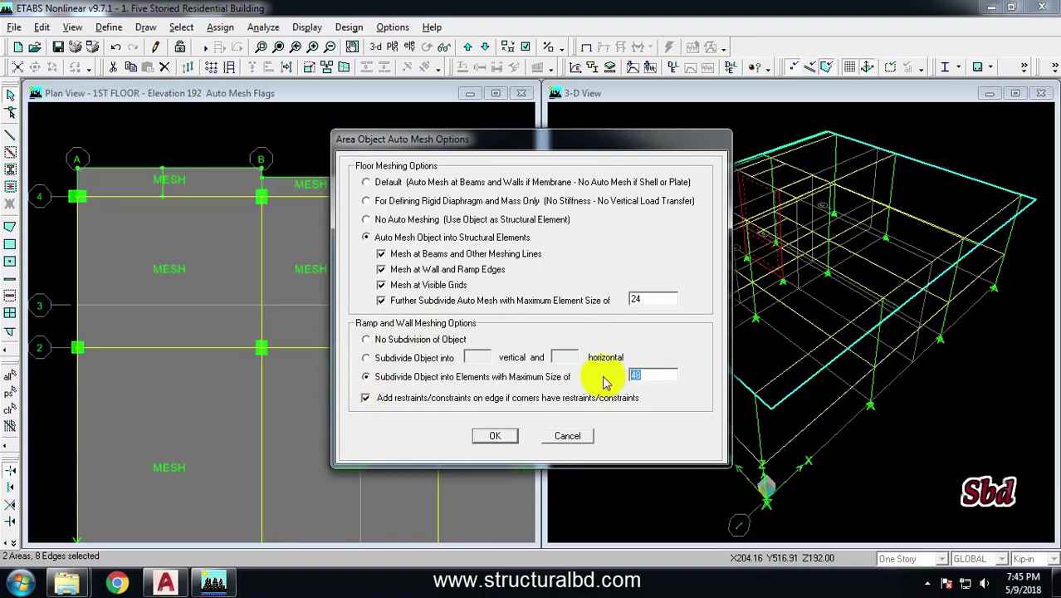
click(494, 435)
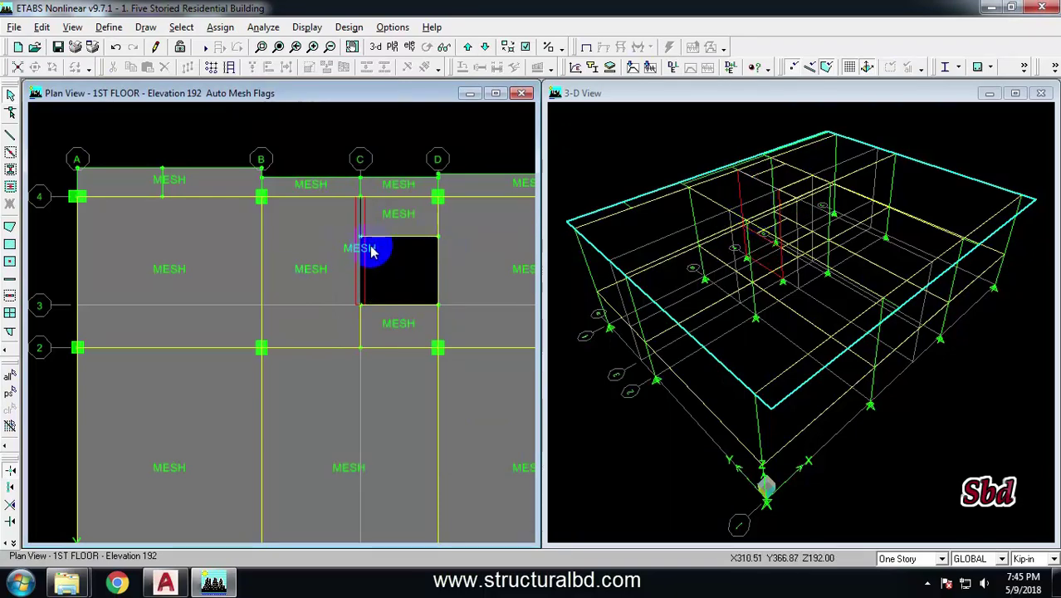
Show the elevation along grid C and check the mesh flags of the shear wall panels.
scroll(369, 249, up, 2)
scroll(394, 273, down, 3)
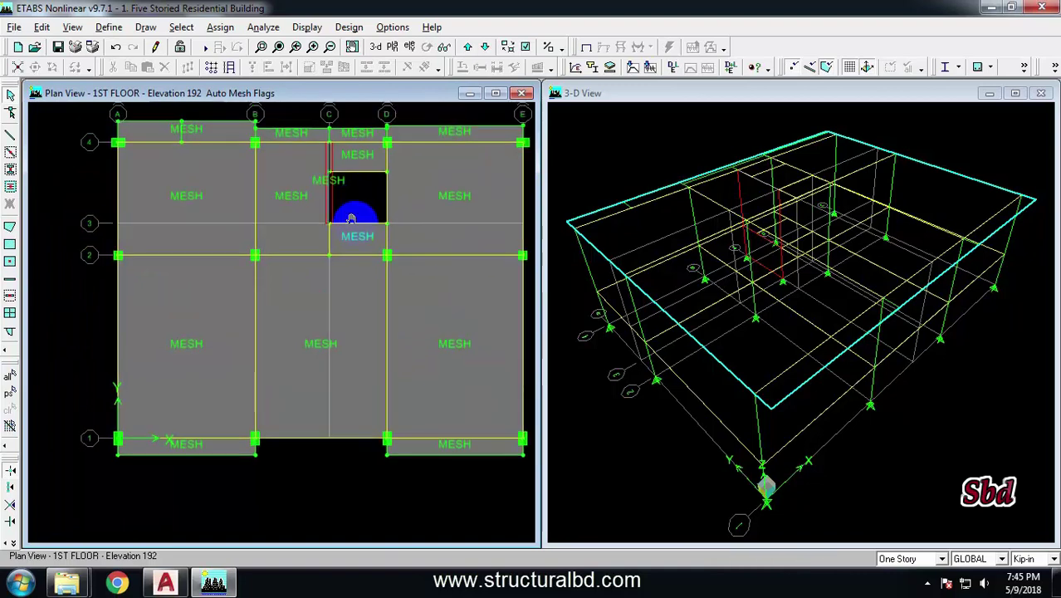
click(408, 47)
click(424, 313)
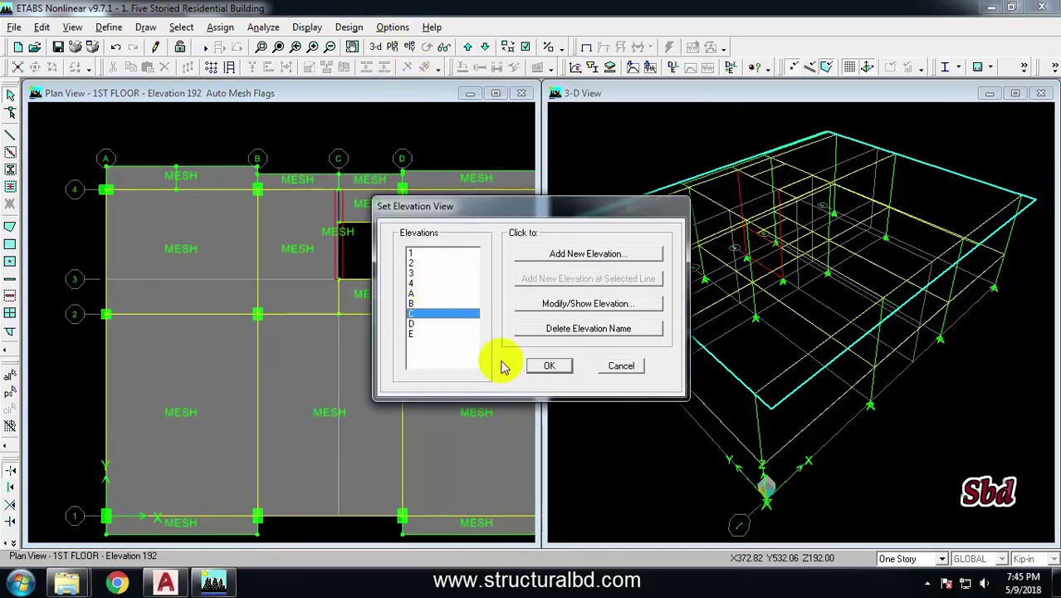
click(548, 365)
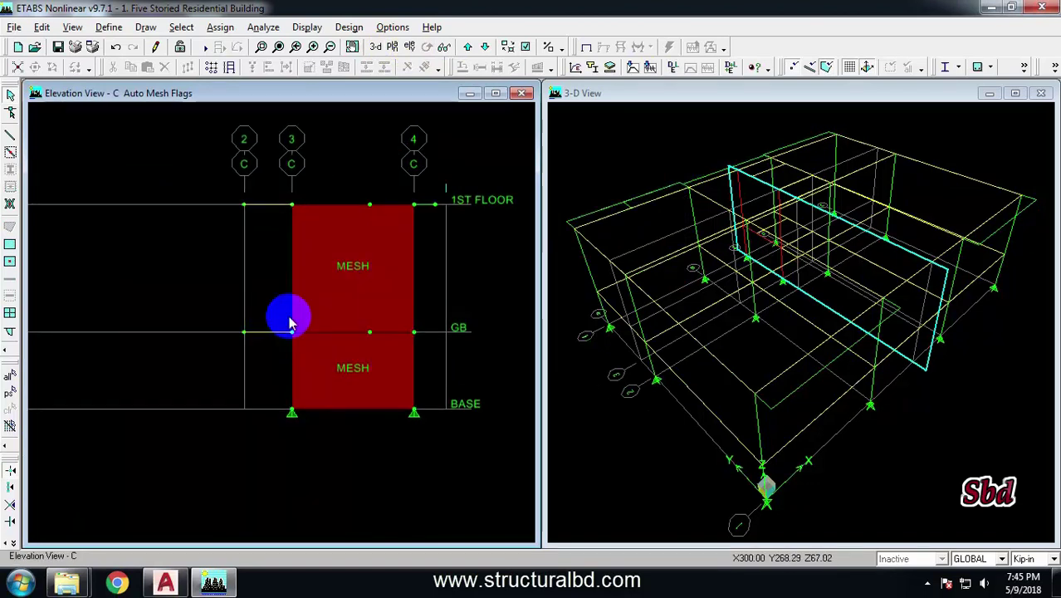
scroll(357, 278, up, 2)
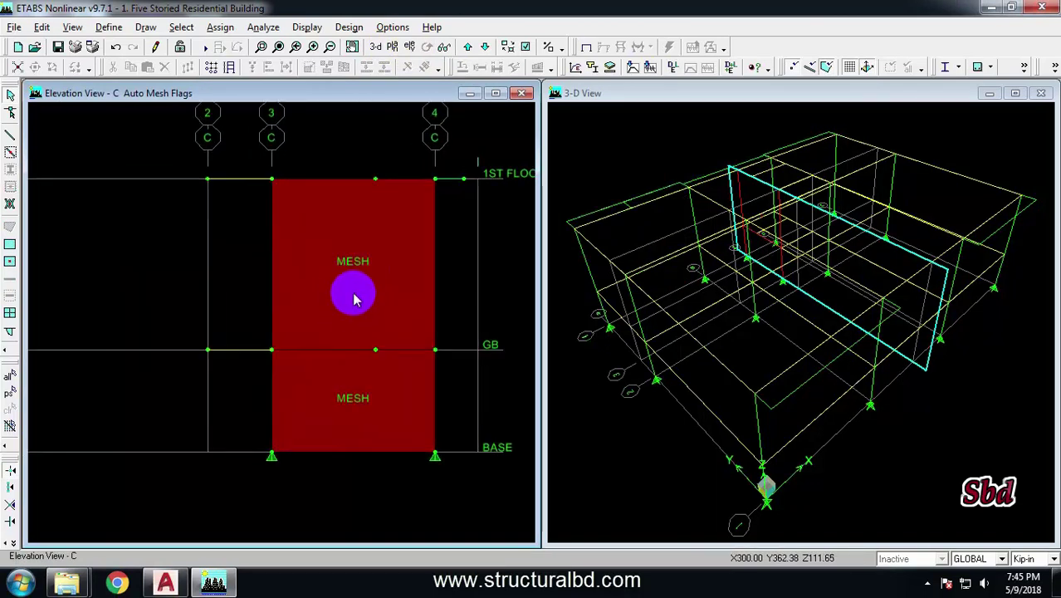
scroll(361, 270, up, 1)
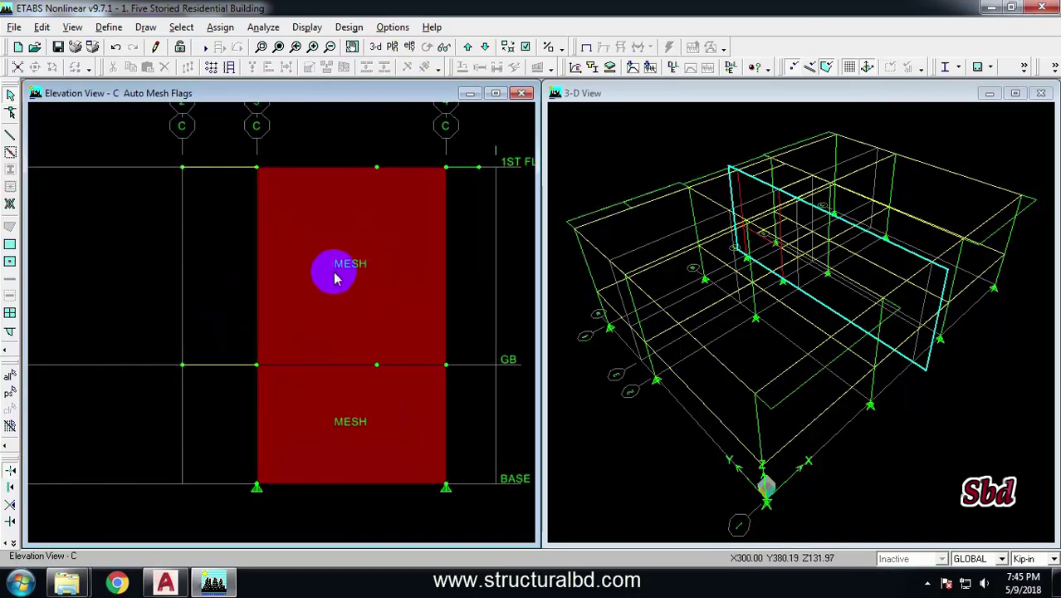
Manually mesh the wall panel between GB and 1ST FLOOR on elevation C into 5 by 8 areas, and undo it.
click(399, 257)
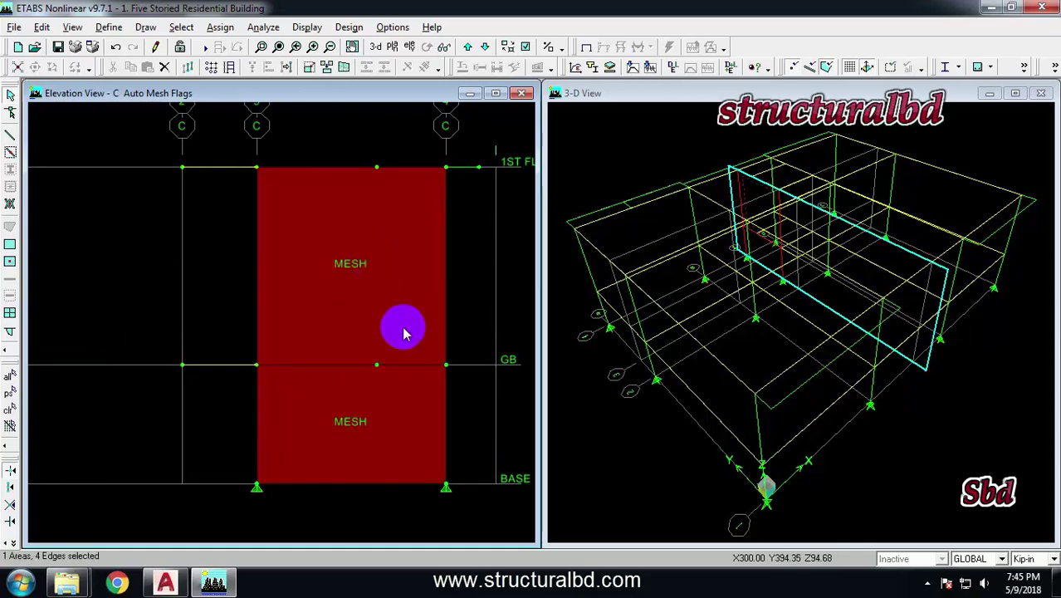
click(345, 69)
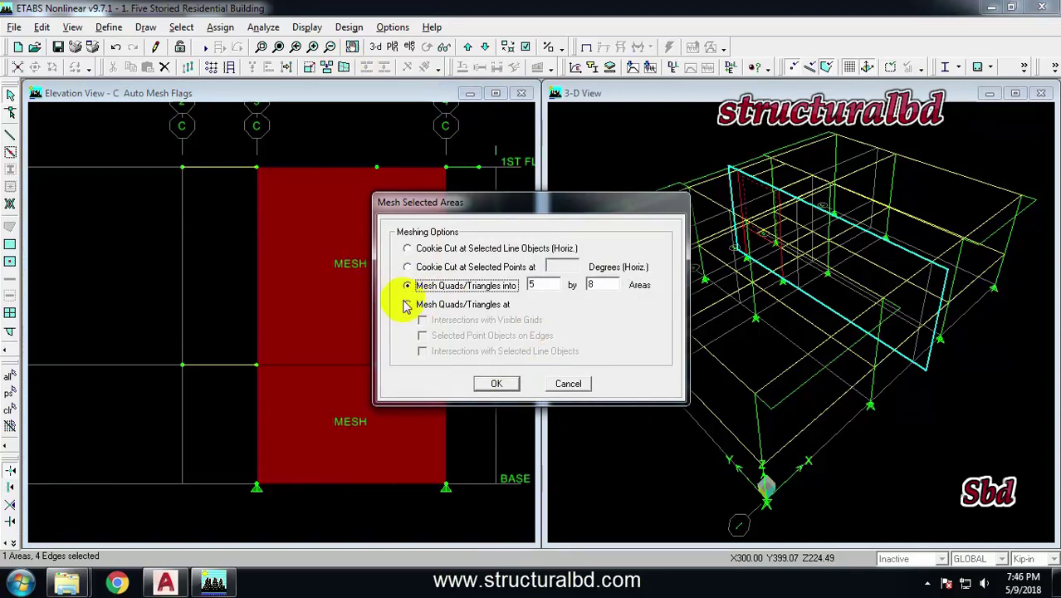
click(496, 383)
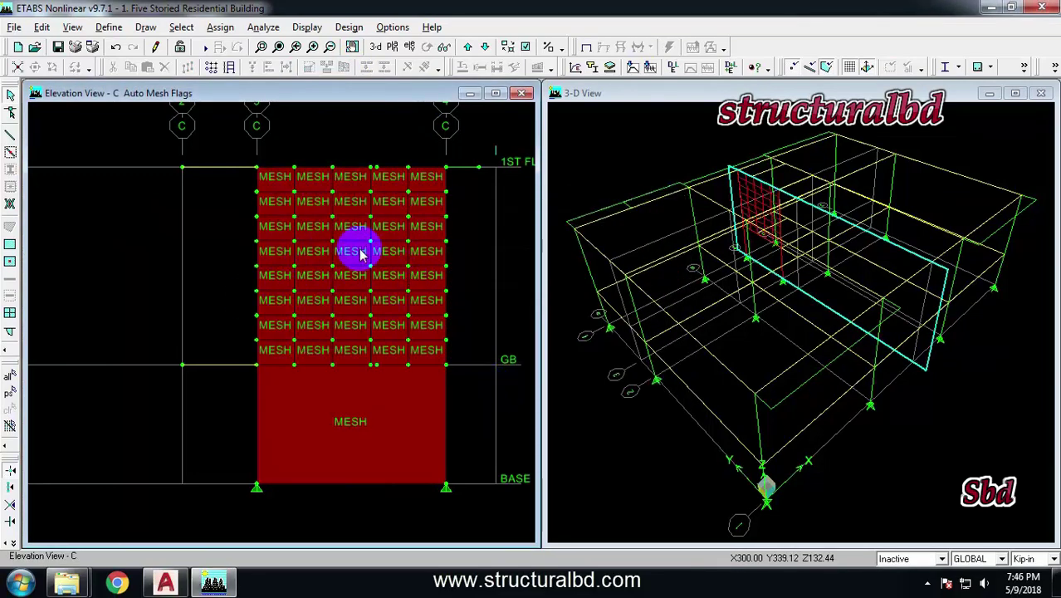
key(ctrl+z)
scroll(371, 295, down, 2)
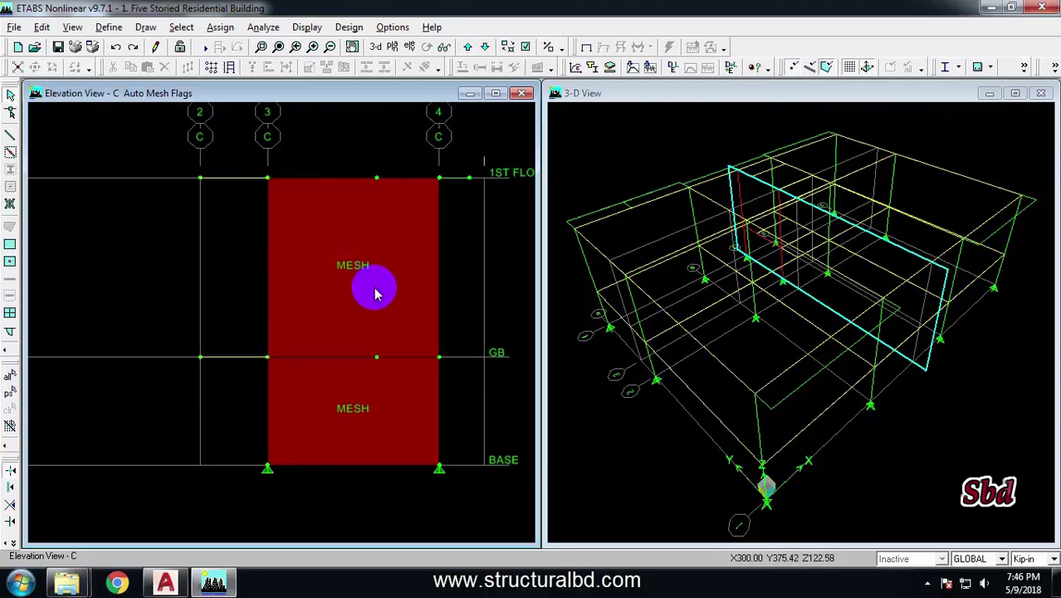
Review the mesh flags in the 1ST FLOOR plan and in a 3-D view of the building.
click(391, 47)
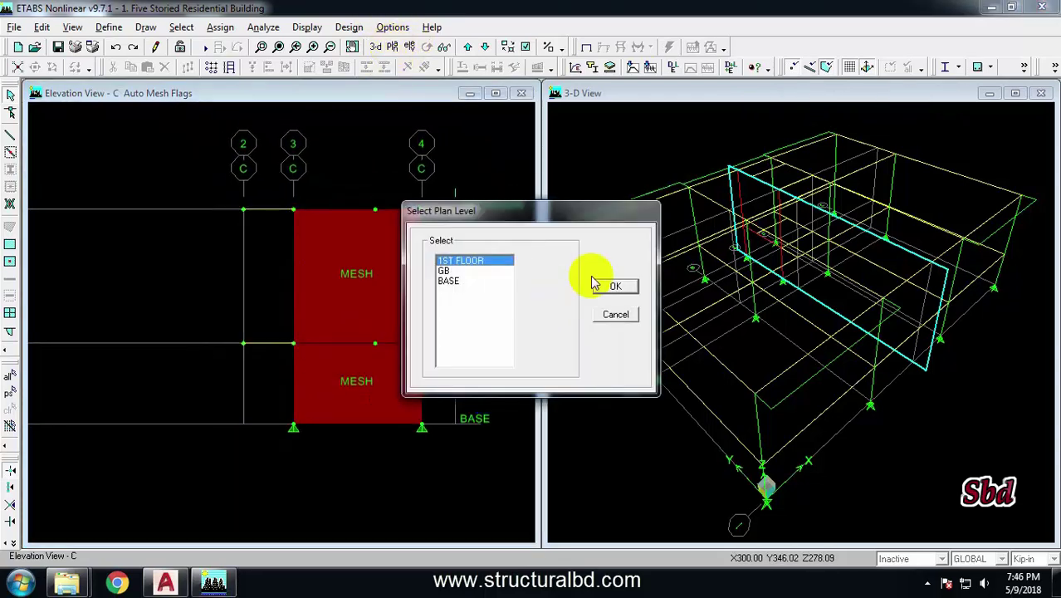
click(594, 281)
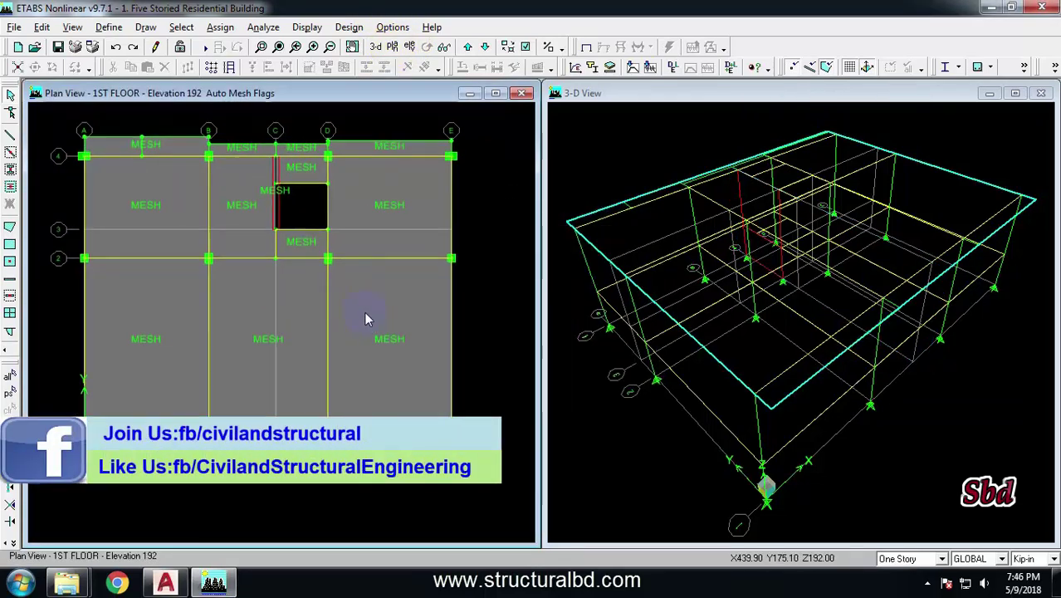
middle_drag(407, 308, 411, 338)
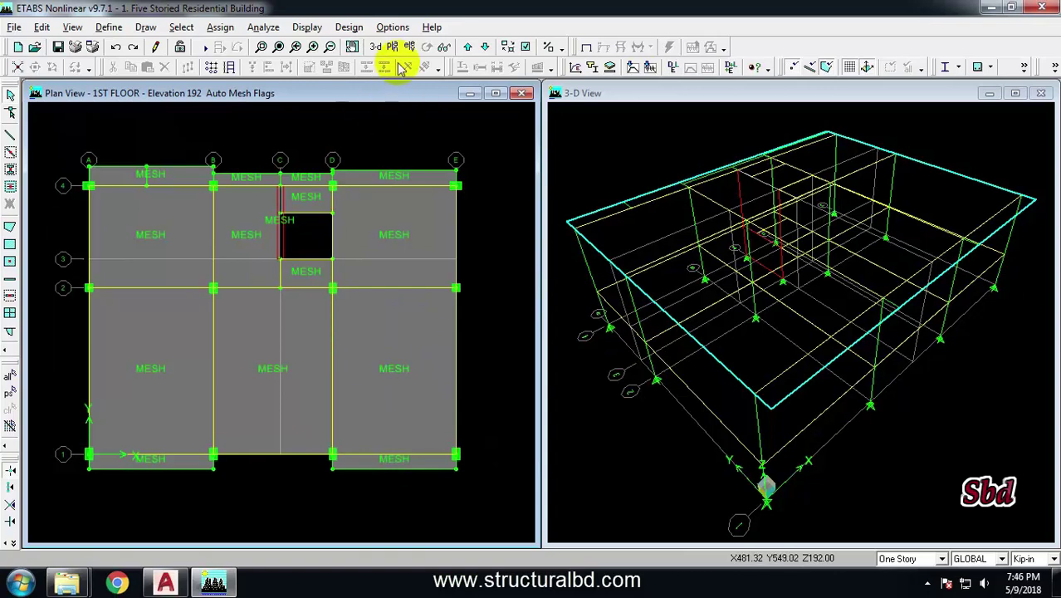
click(376, 50)
middle_drag(337, 295, 273, 339)
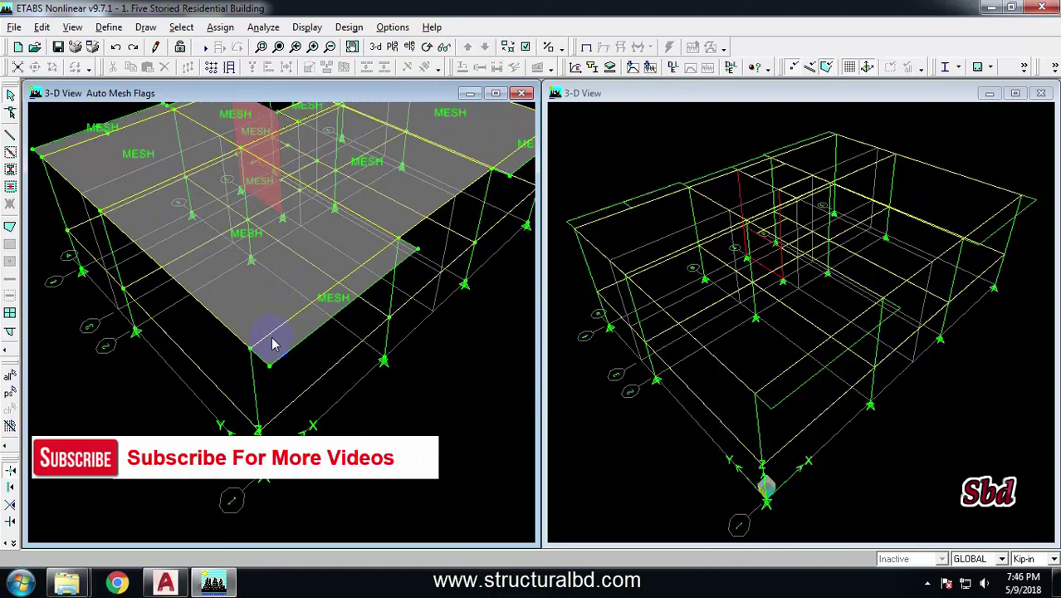
Draw a sloping four-corner ramp area between grids A and B, from GB level at grid 2 to 1ST FLOOR at grid 1.
click(11, 227)
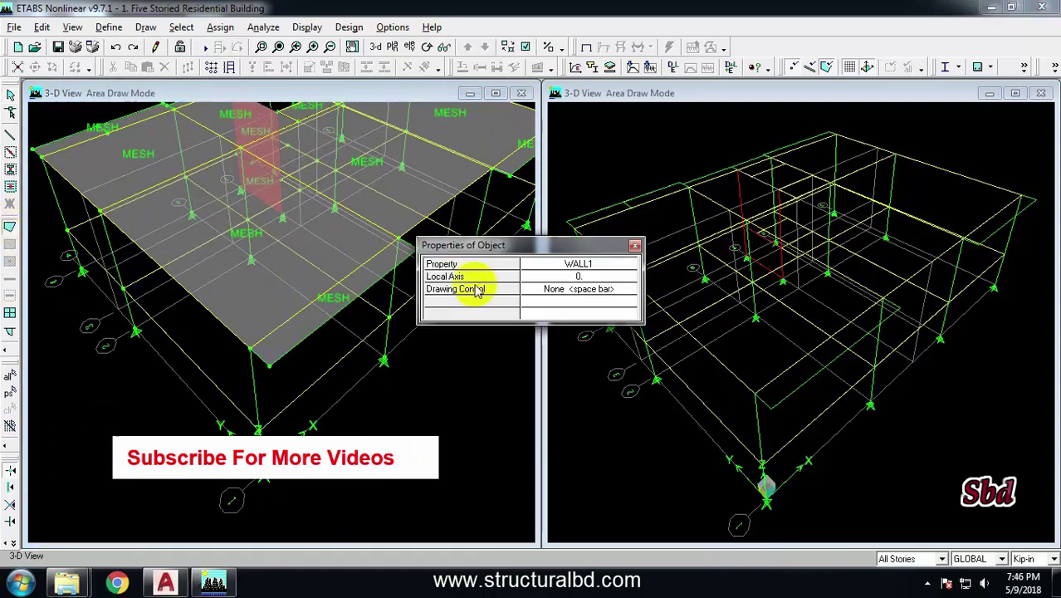
click(621, 266)
click(555, 300)
click(634, 247)
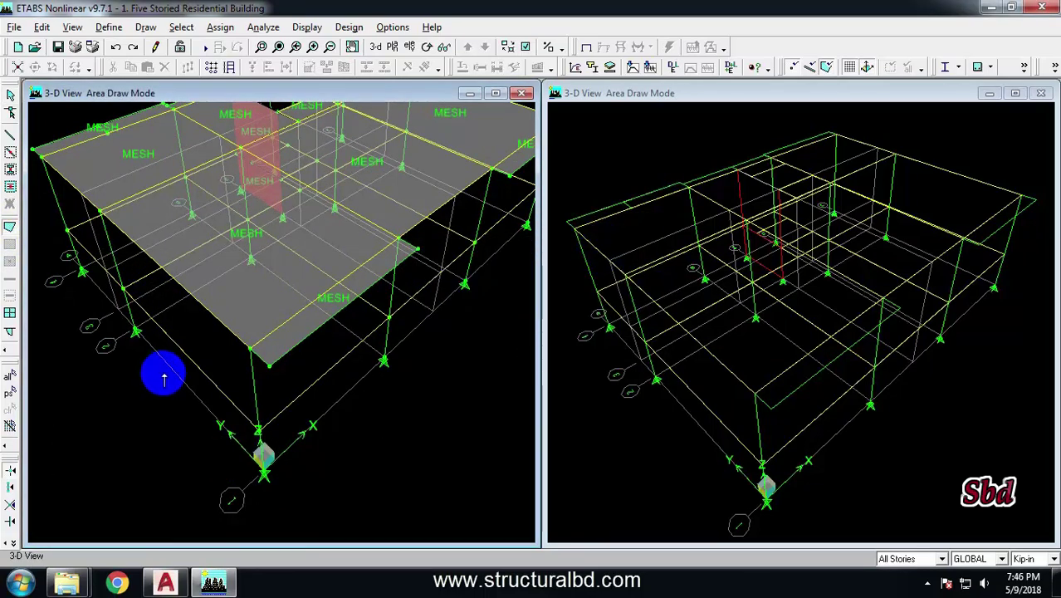
middle_drag(161, 372, 322, 449)
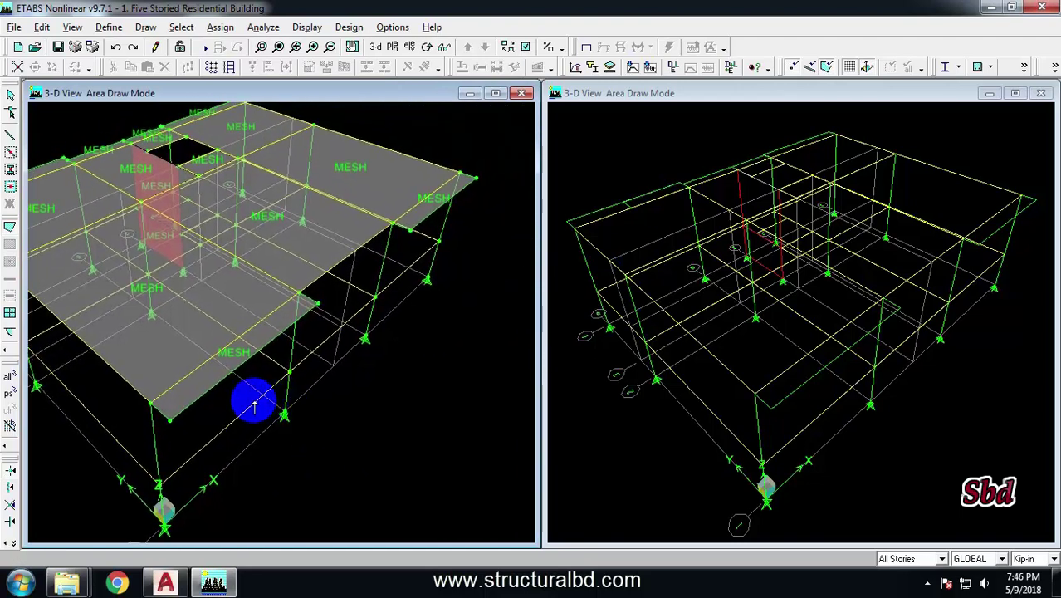
middle_drag(289, 369, 366, 374)
click(103, 350)
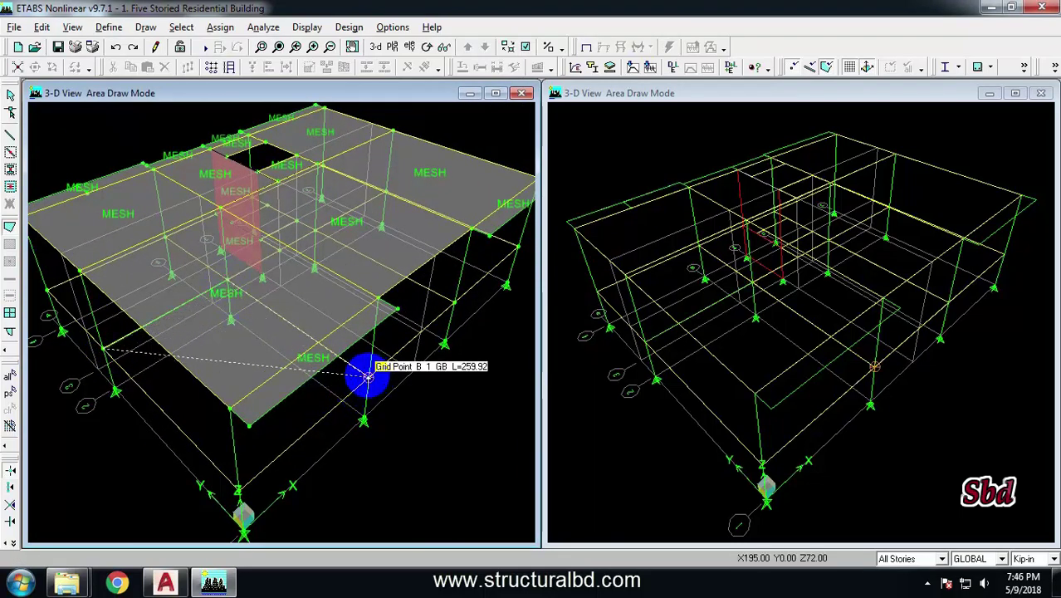
click(378, 298)
double_click(231, 408)
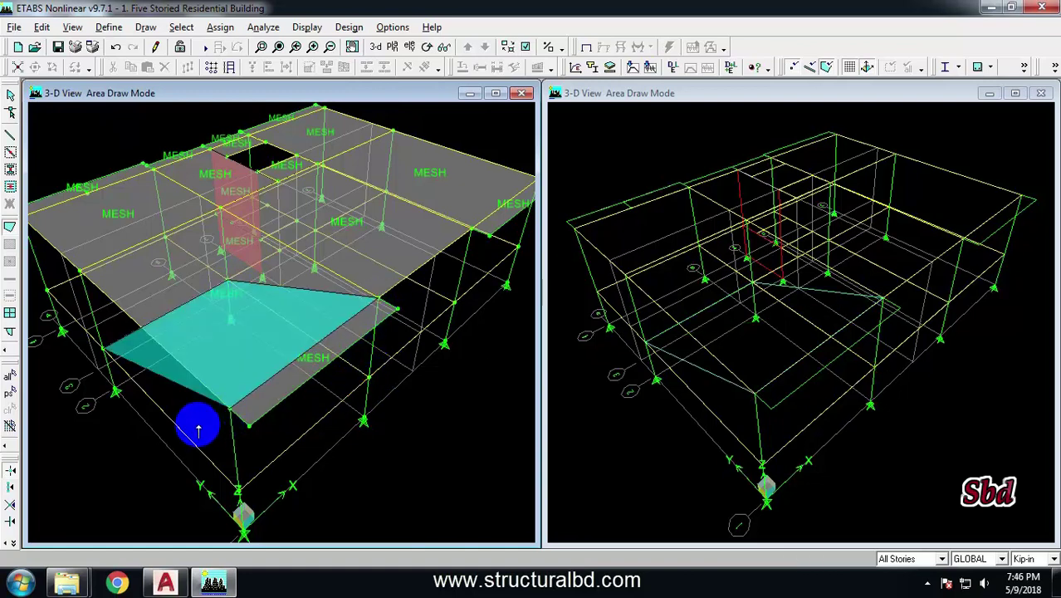
right_click(198, 426)
key(Escape)
key(Escape)
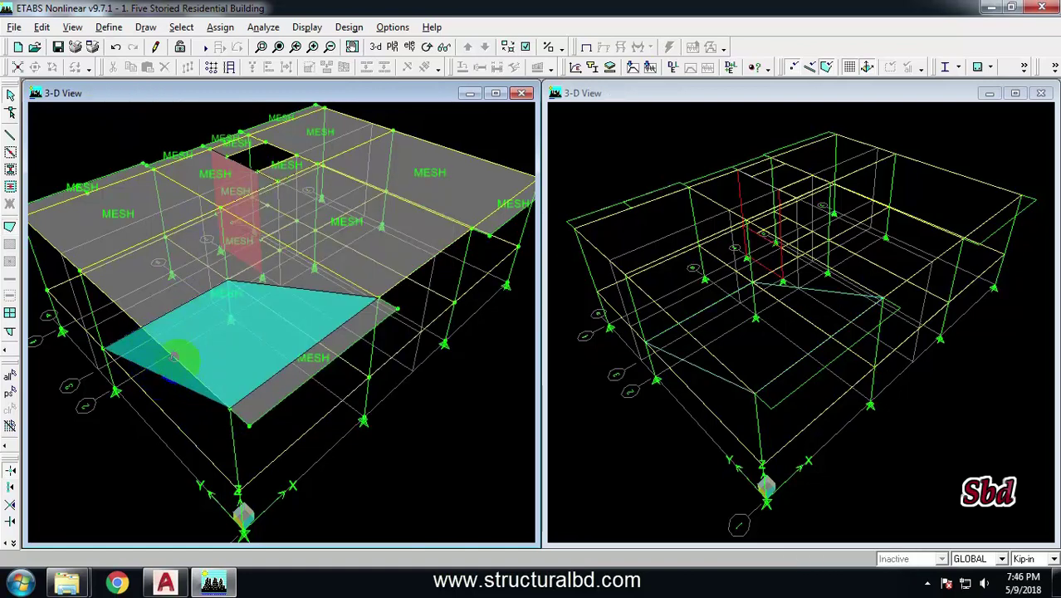
Select the sloping ramp area and assign it mesh options that subdivide ramps and walls into elements with maximum size 24.
scroll(176, 359, up, 4)
click(177, 373)
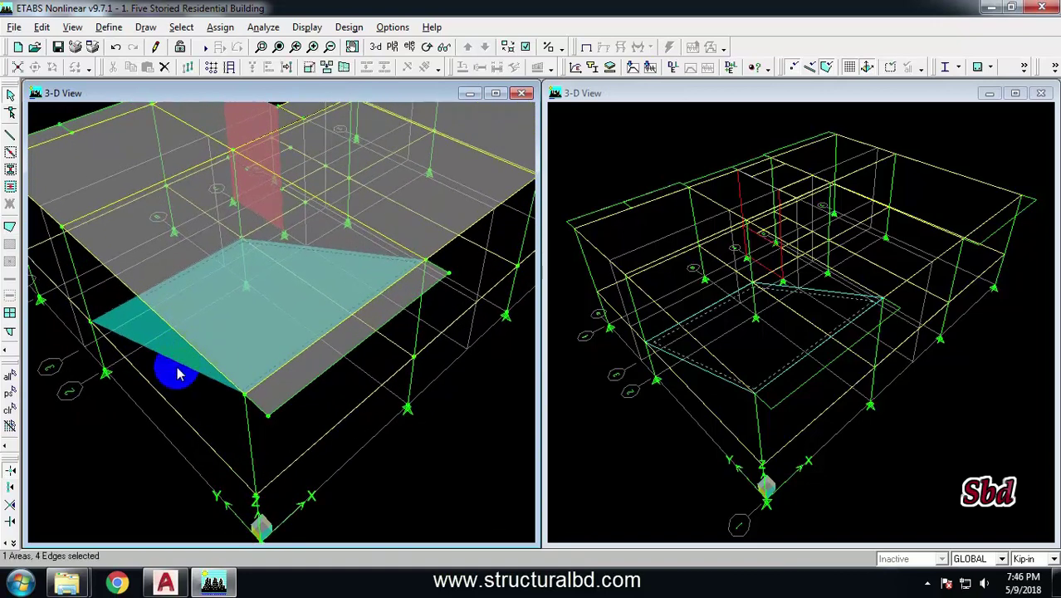
scroll(234, 345, down, 1)
middle_drag(240, 322, 335, 312)
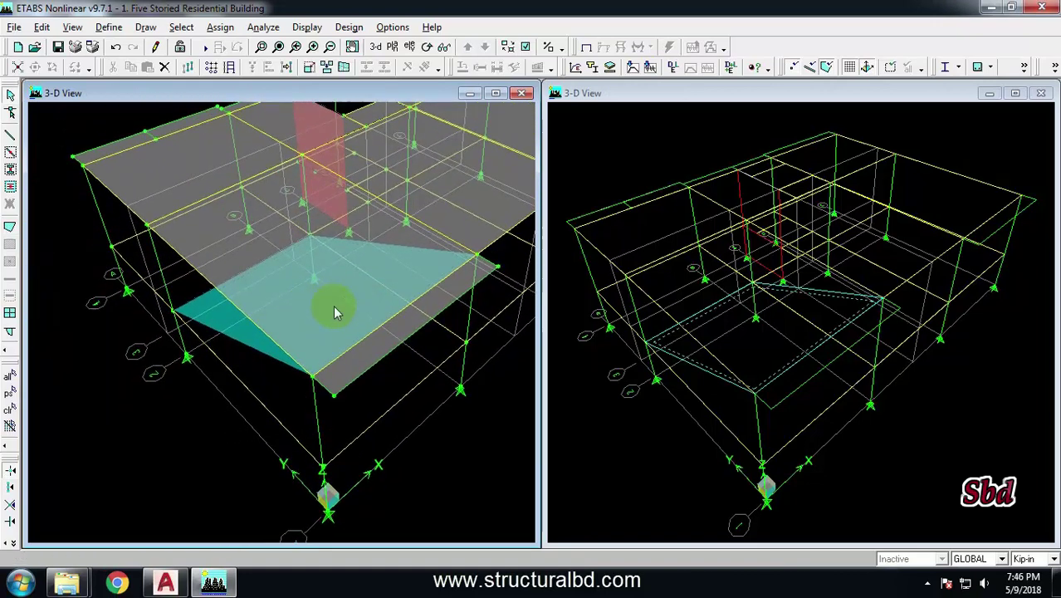
click(269, 318)
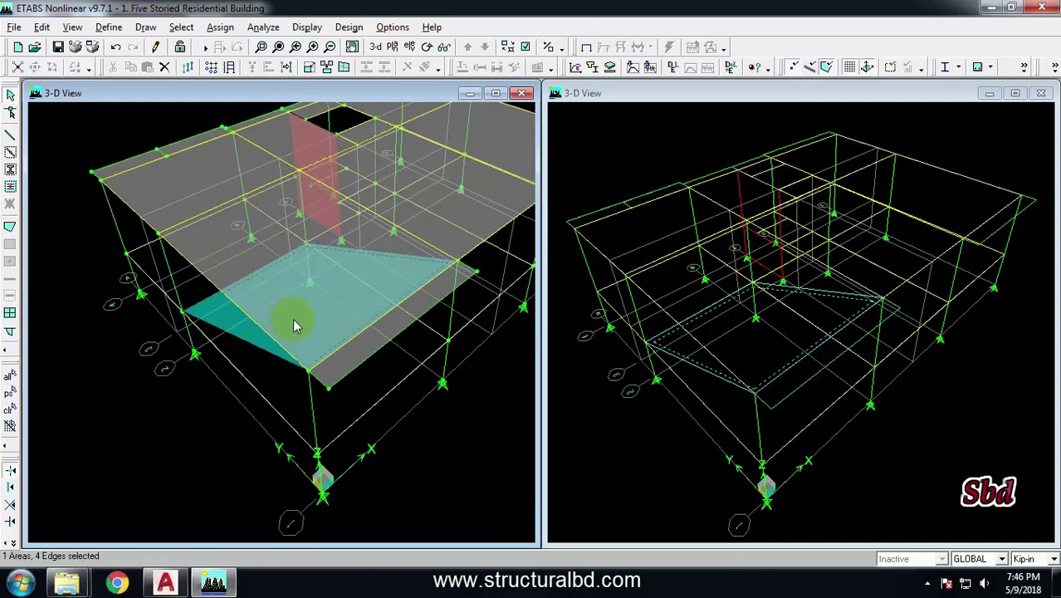
click(266, 340)
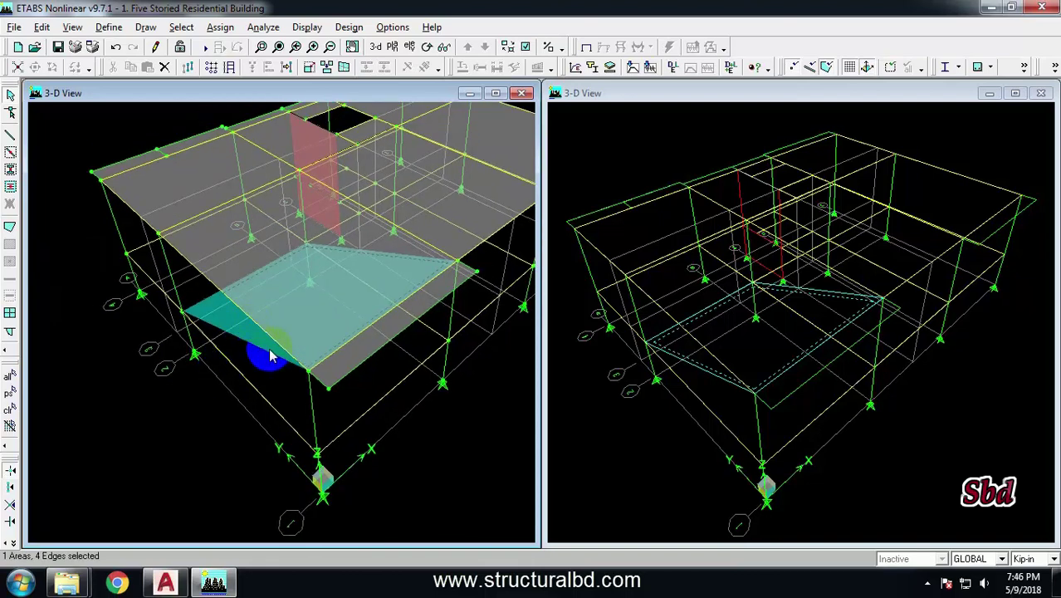
click(221, 29)
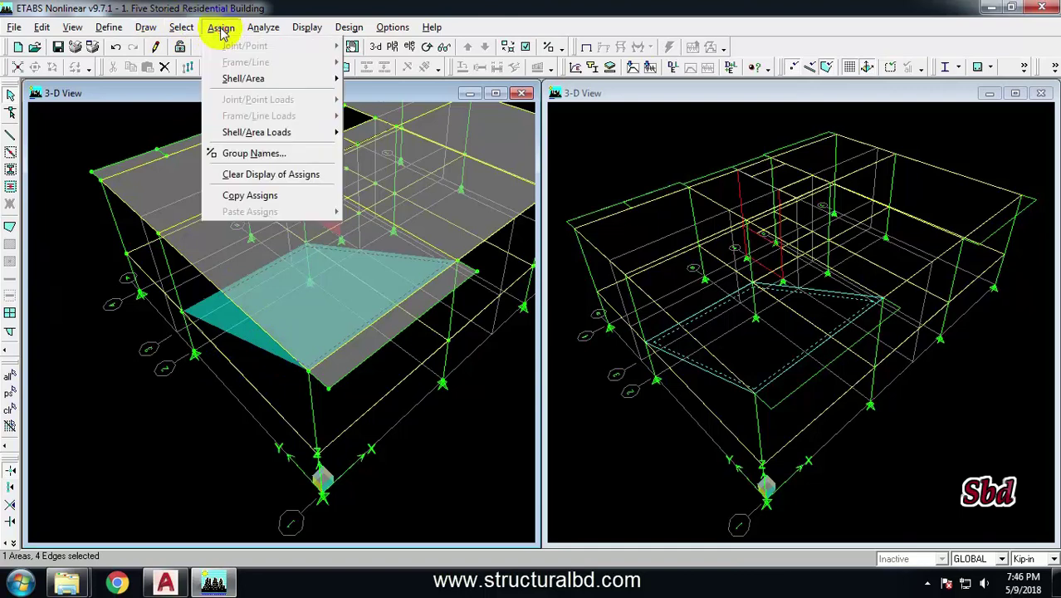
mouse_move(245, 78)
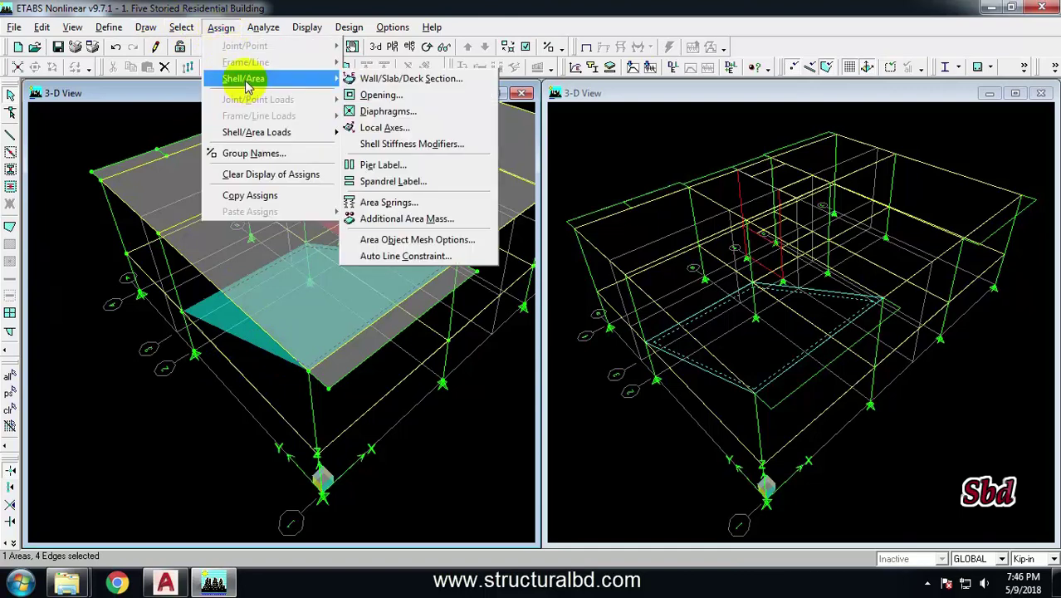
click(401, 240)
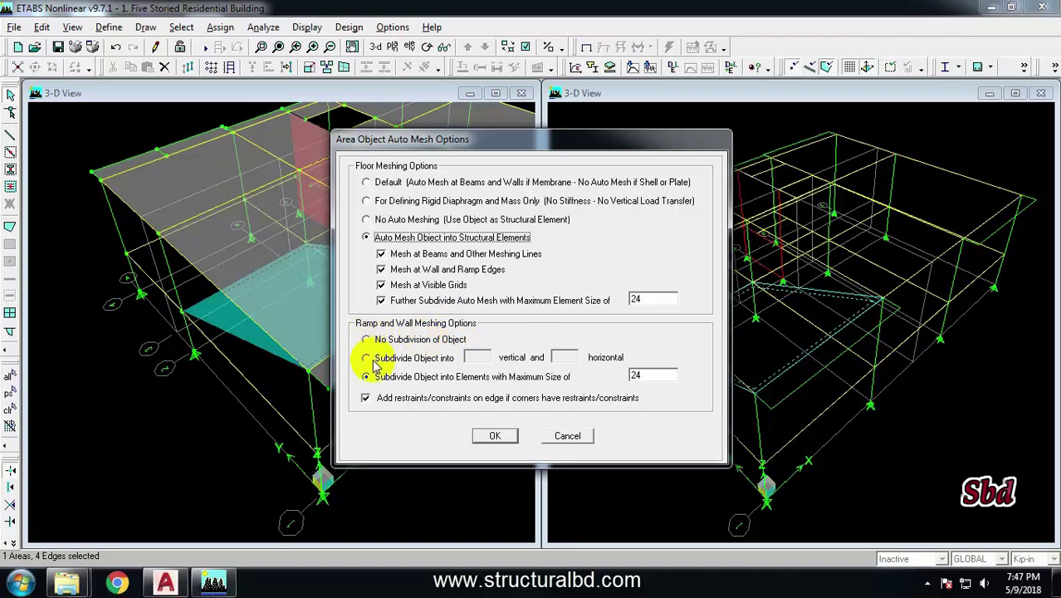
click(494, 435)
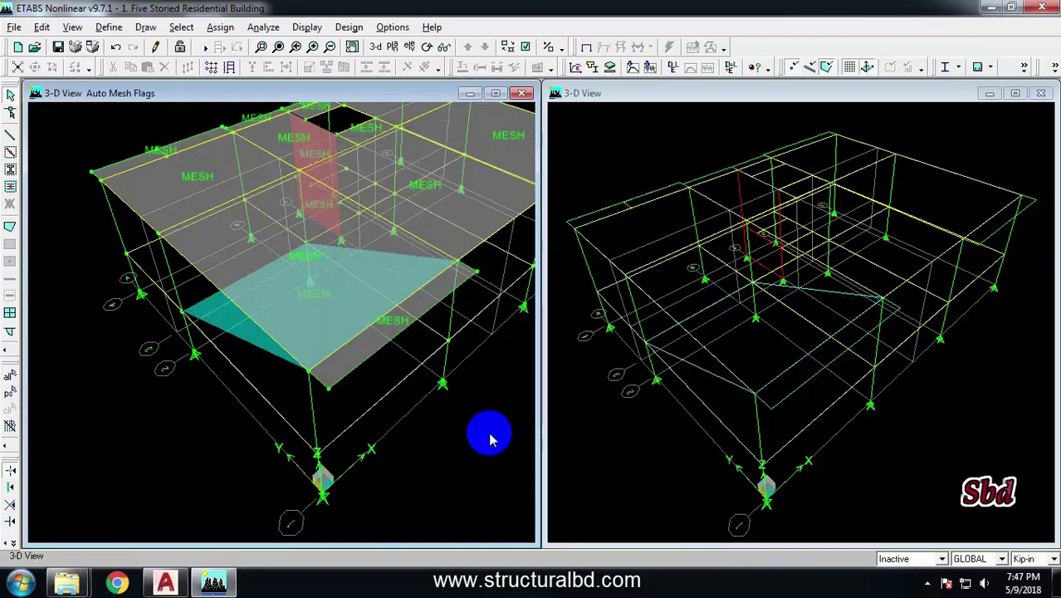
Check the ramp's mesh flag by selecting and deselecting the area, and delete the ramp.
click(222, 322)
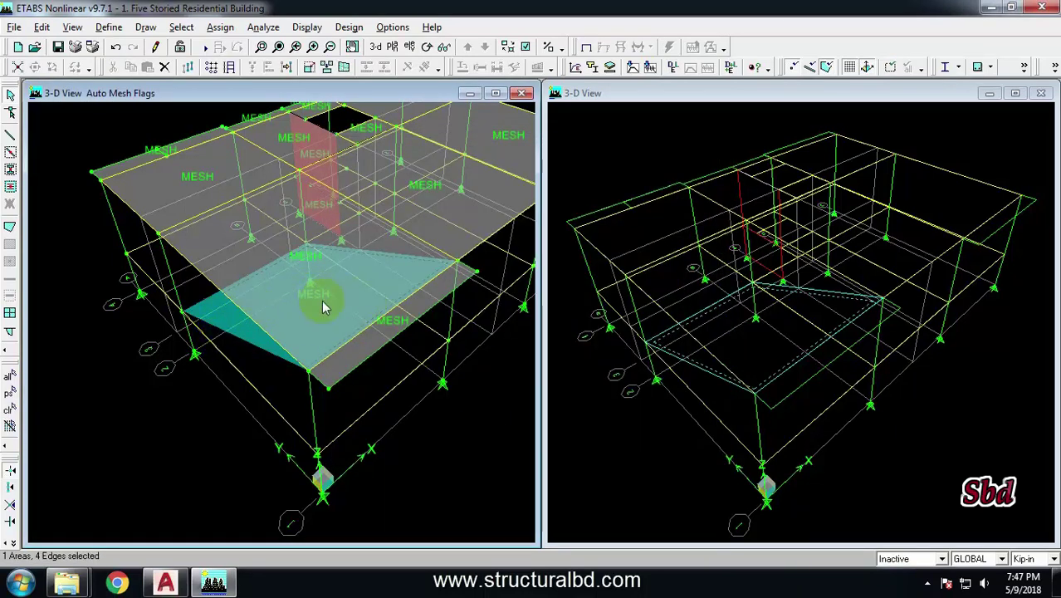
click(273, 363)
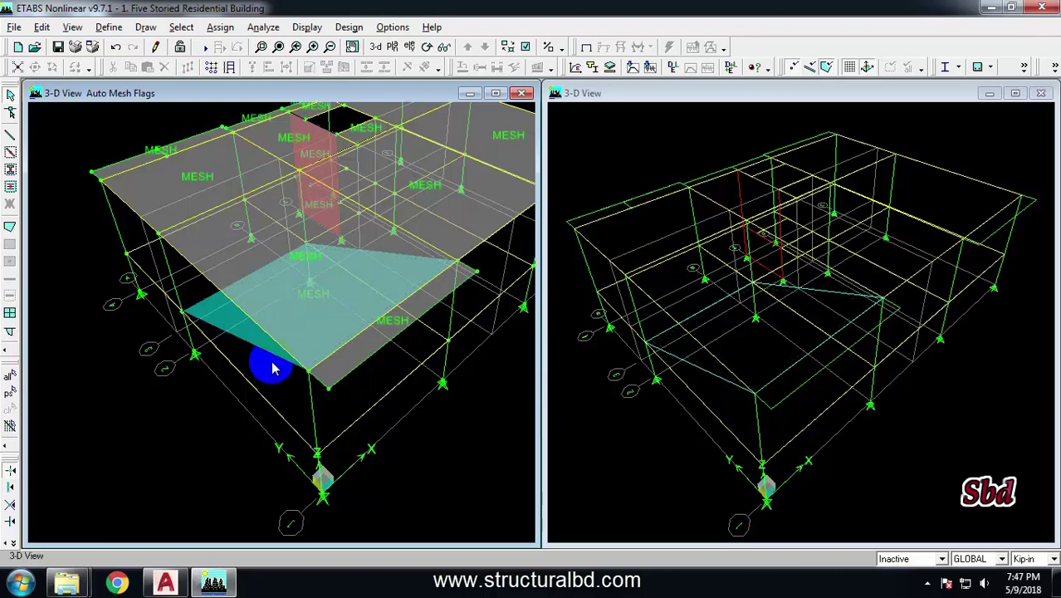
click(263, 350)
key(Delete)
scroll(353, 392, down, 2)
middle_drag(449, 319, 411, 368)
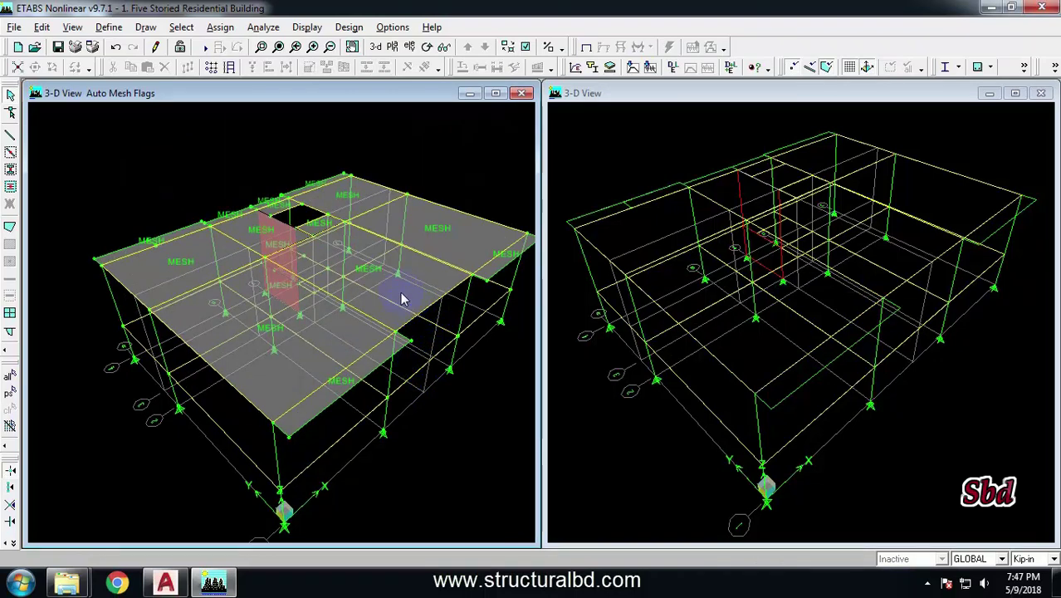
middle_drag(398, 296, 249, 260)
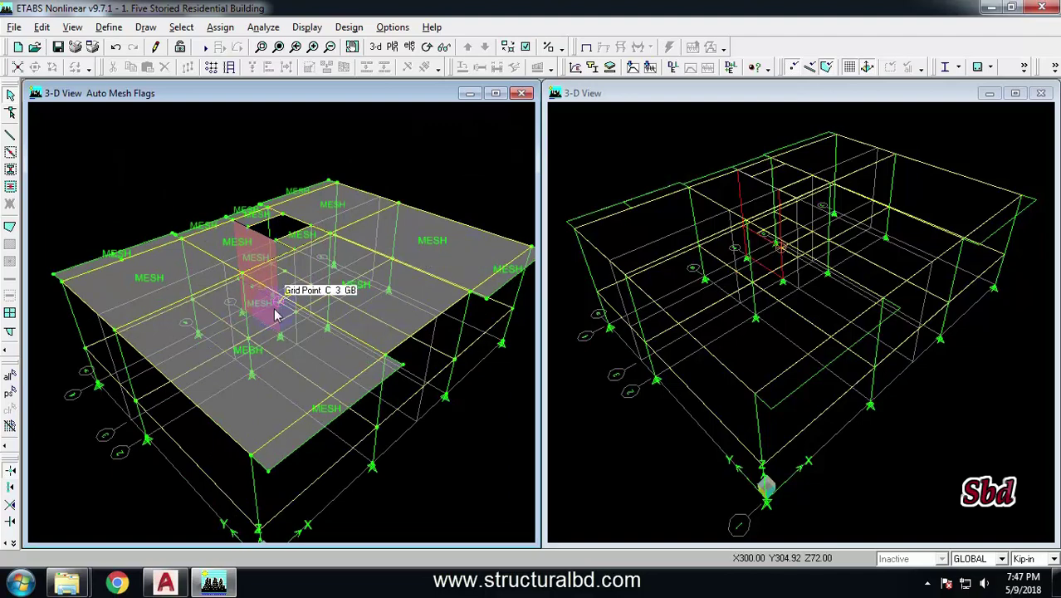
scroll(263, 286, up, 2)
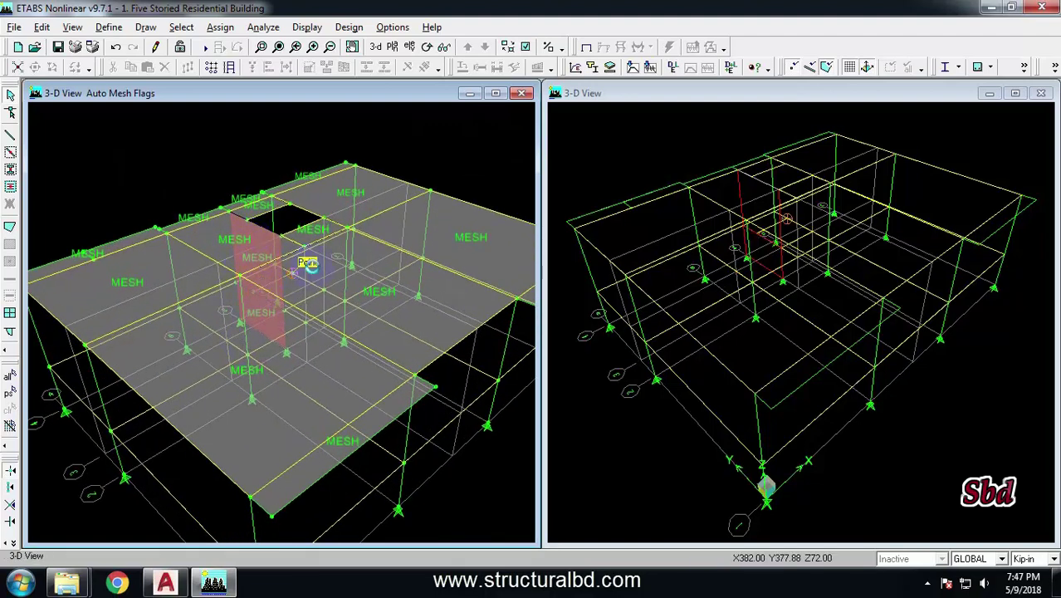
scroll(311, 266, down, 4)
scroll(365, 279, down, 1)
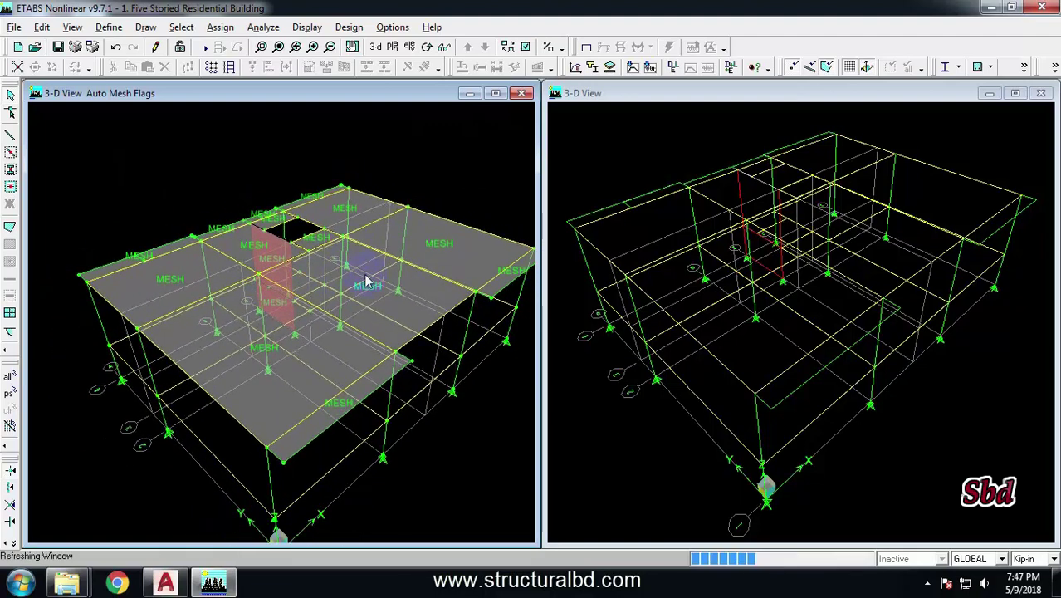
scroll(361, 291, down, 1)
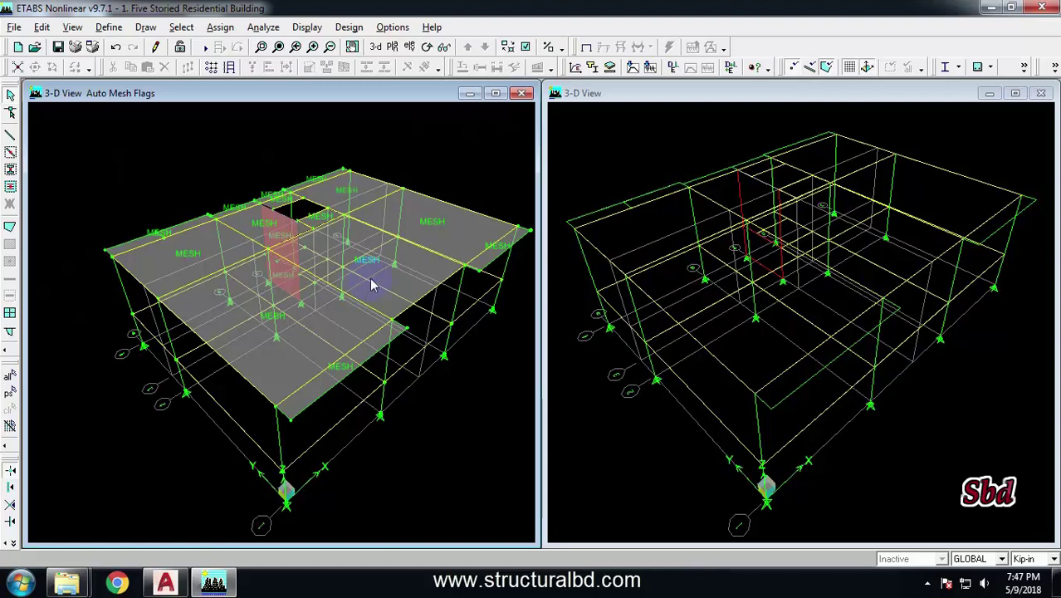